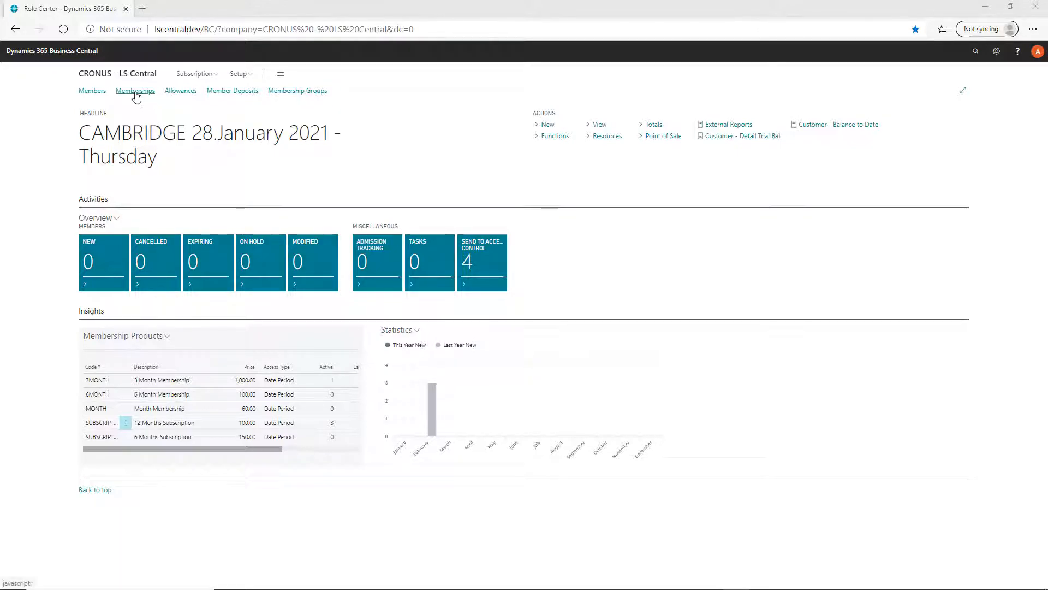
# Create a new membership from the memberships list with the membership type SUBSCRIPTION12M.
pyautogui.click(553, 127)
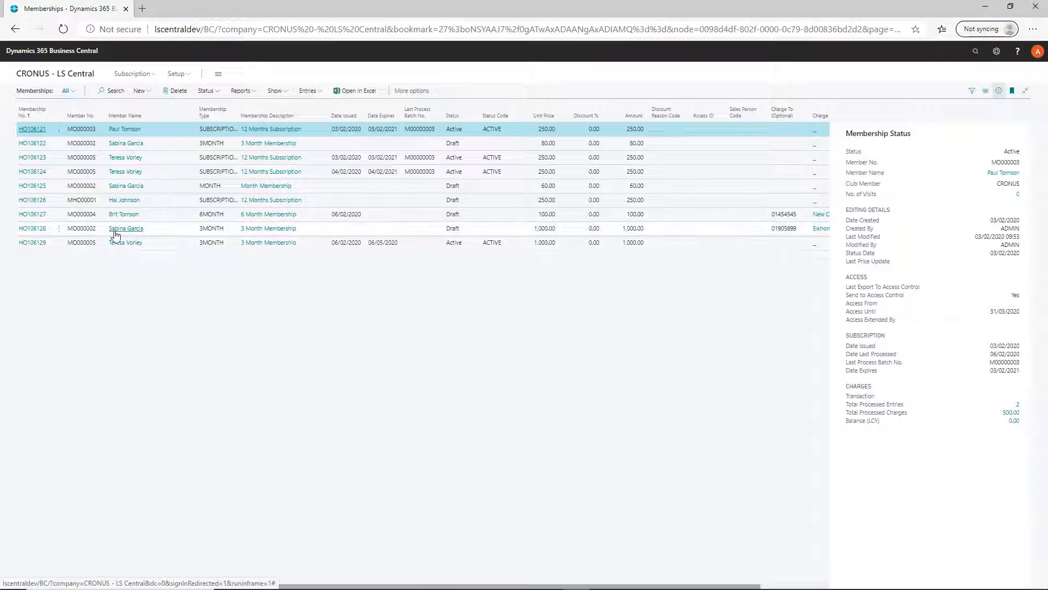
pyautogui.click(141, 91)
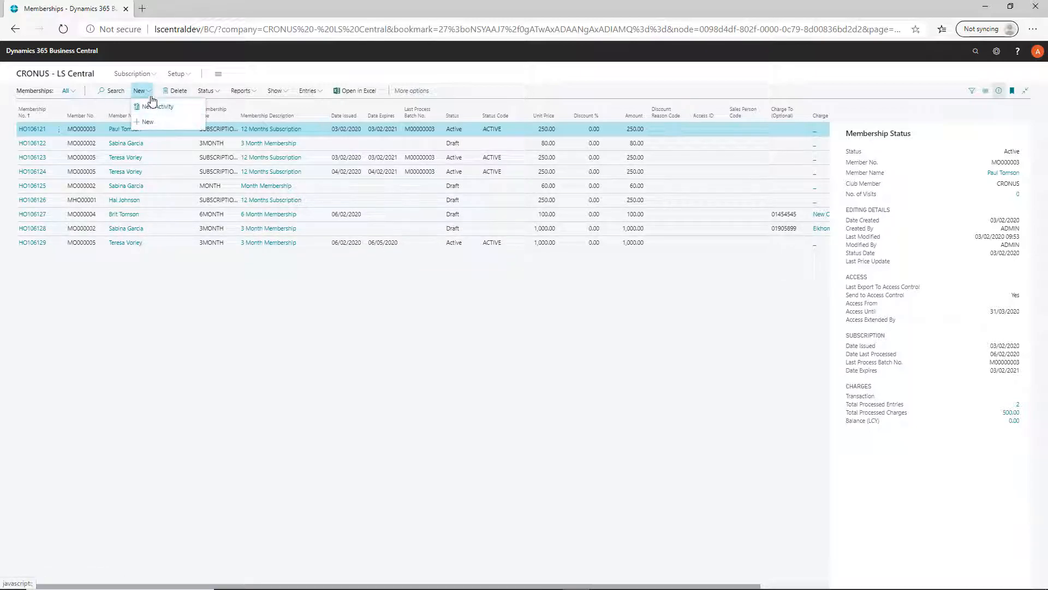
pyautogui.click(147, 104)
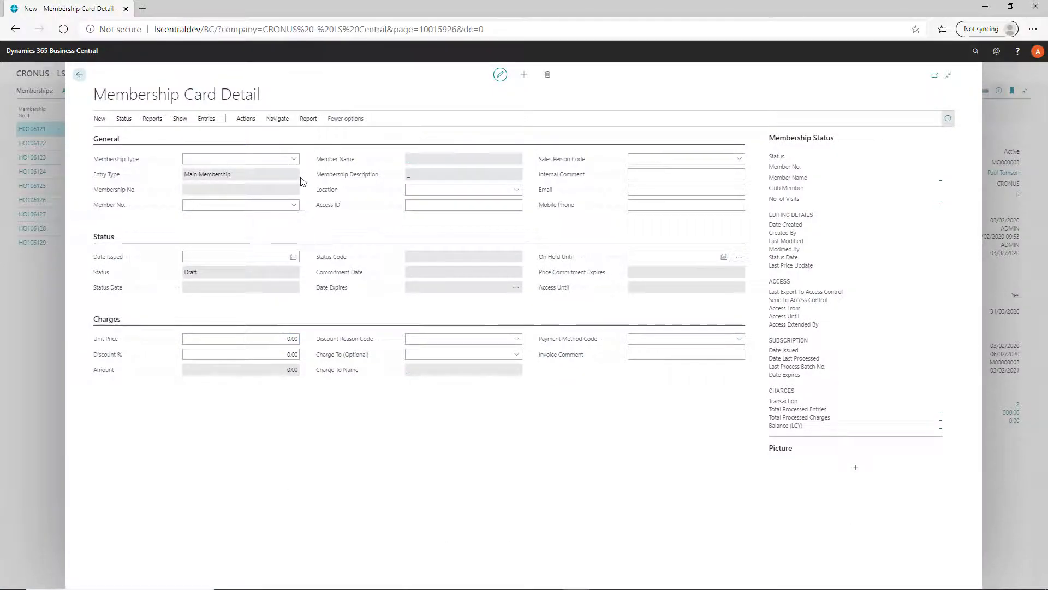
pyautogui.click(294, 159)
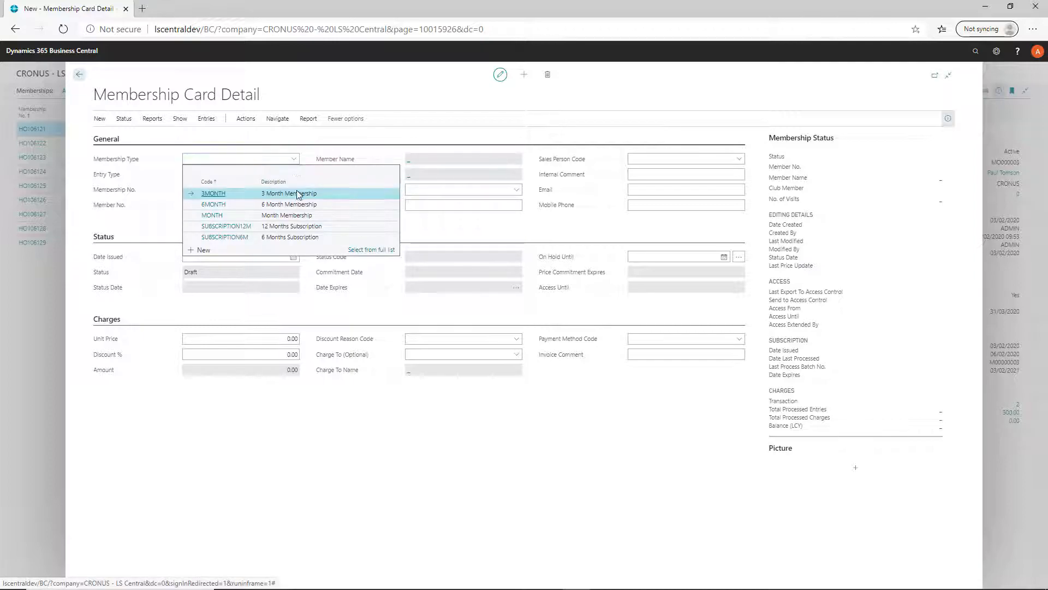
pyautogui.click(235, 231)
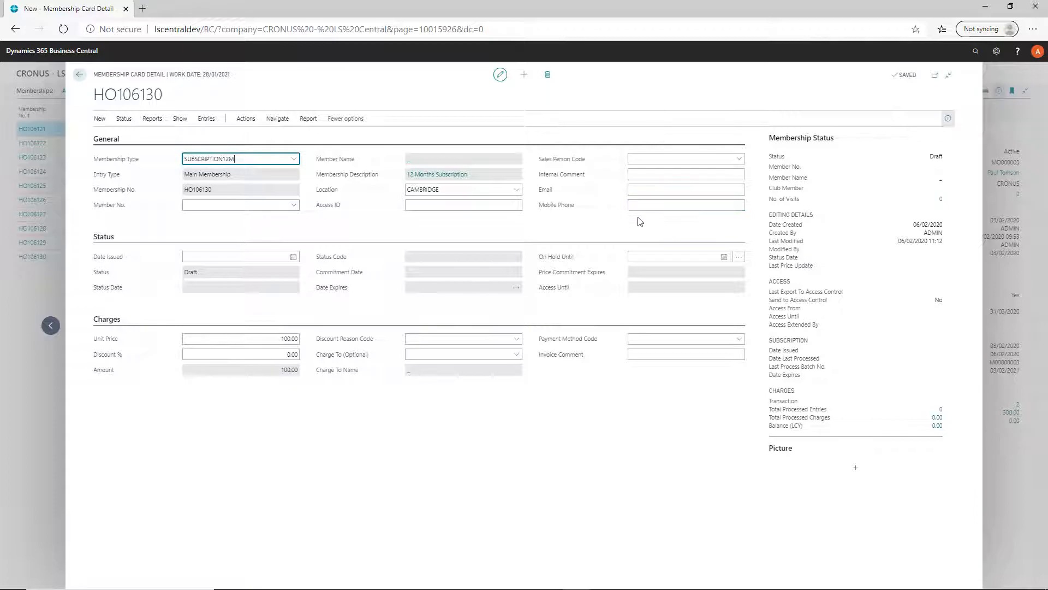
pyautogui.click(644, 189)
pyautogui.click(650, 205)
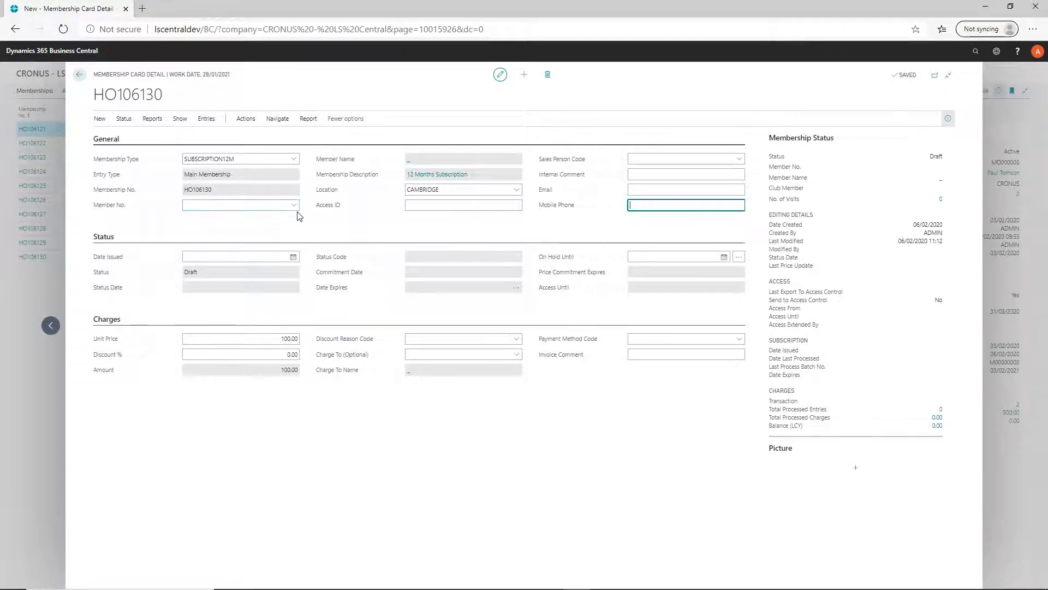
pyautogui.click(281, 206)
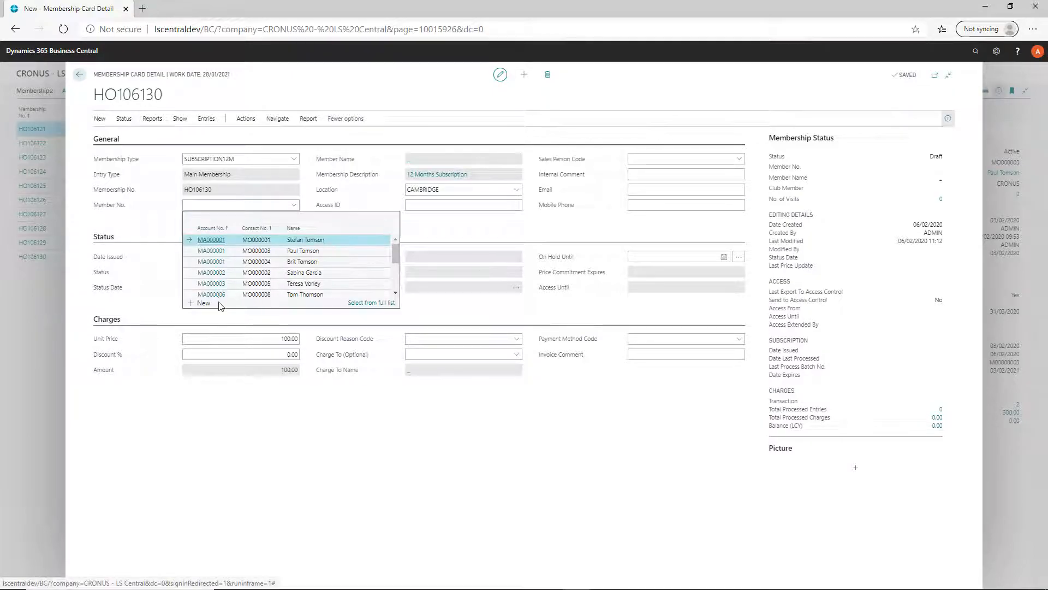
pyautogui.click(372, 303)
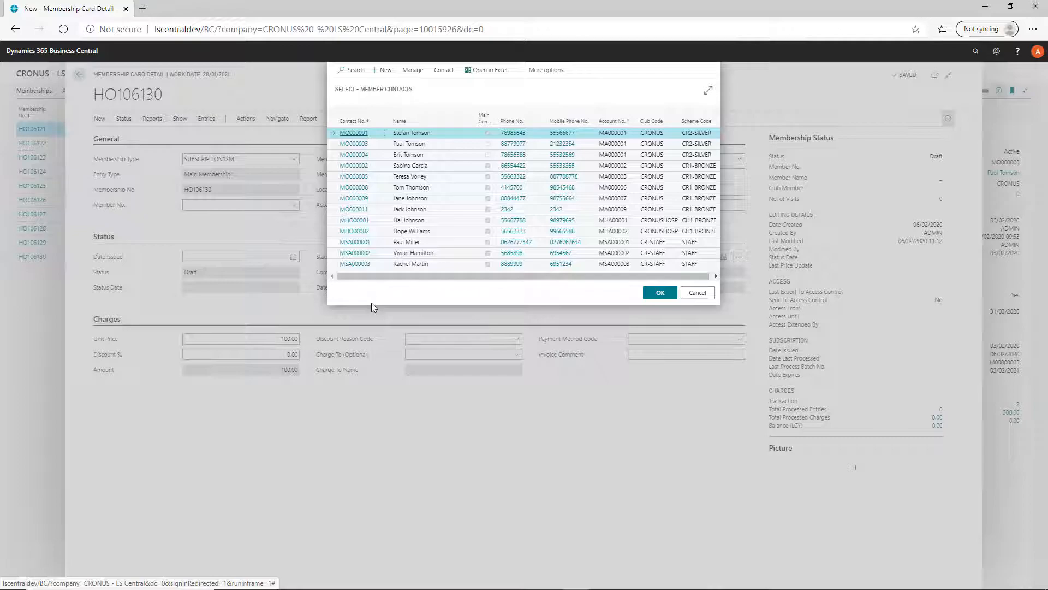
pyautogui.click(697, 292)
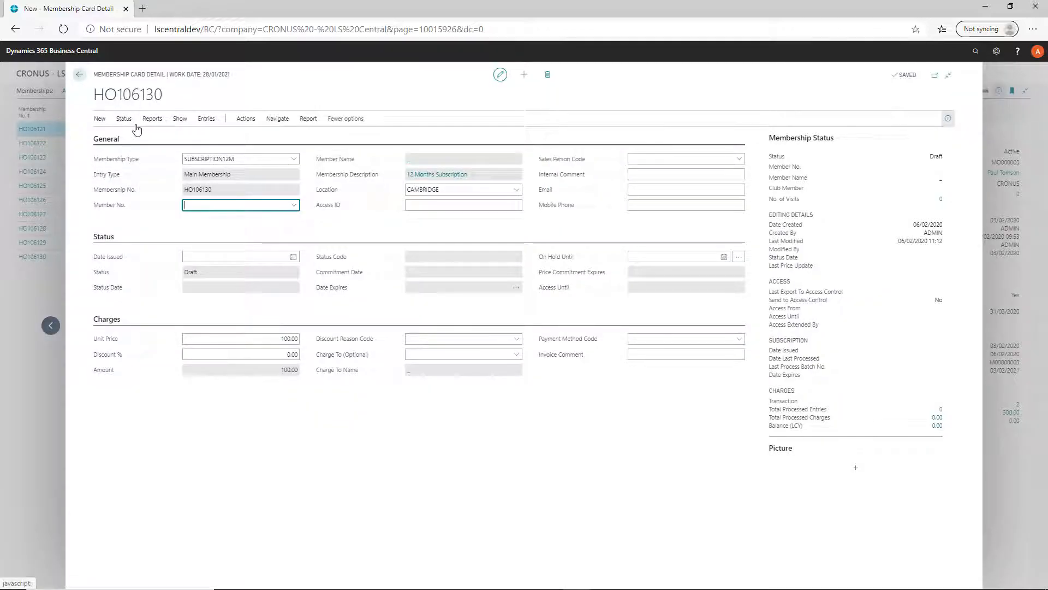
# Assign the existing member listed in Bath to the 12-month subscription using the client search.
pyautogui.click(103, 119)
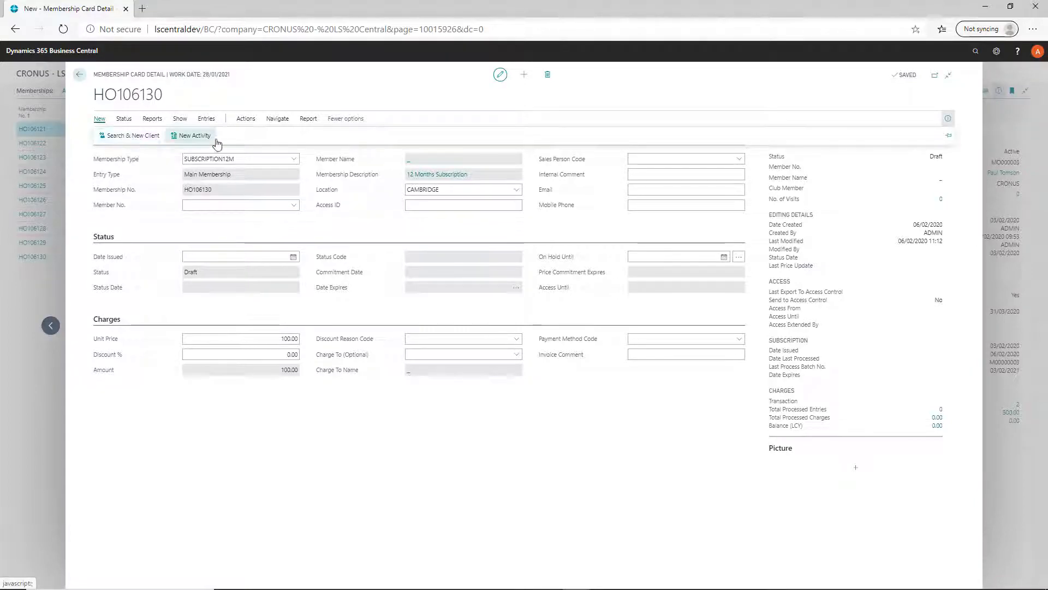
pyautogui.click(129, 137)
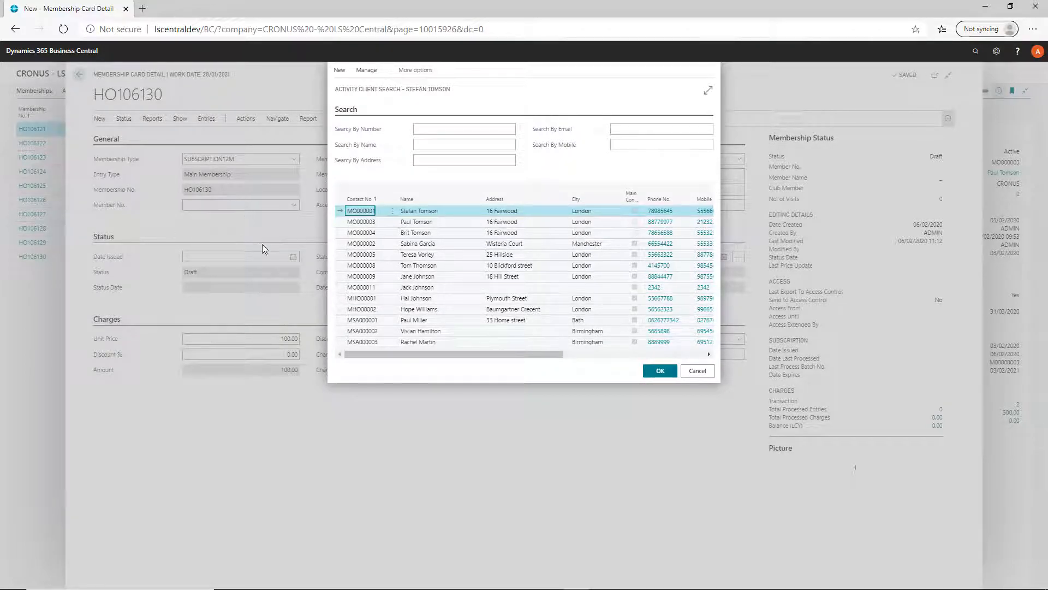
pyautogui.click(362, 265)
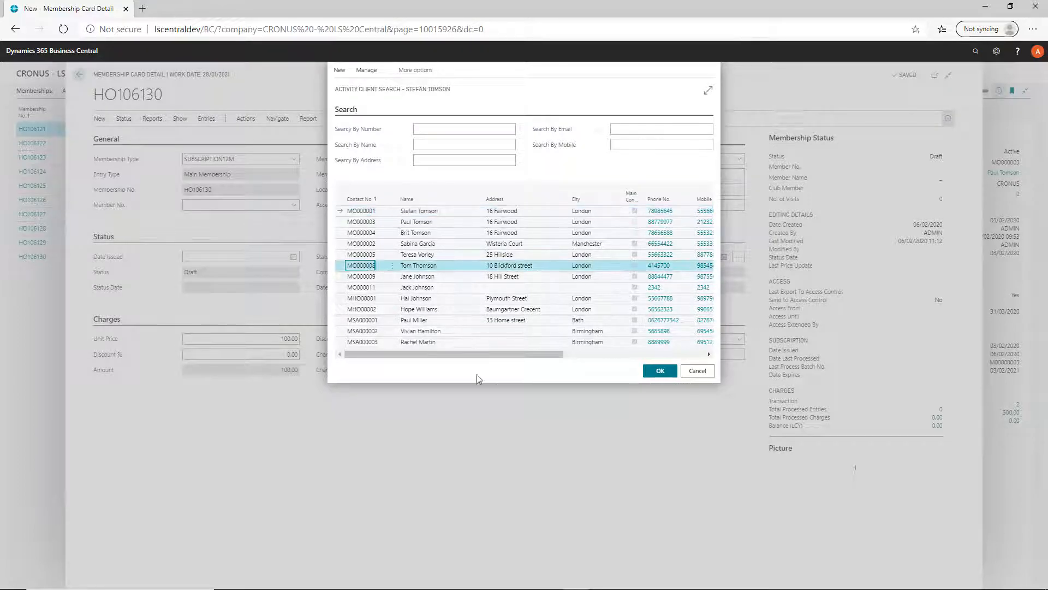
pyautogui.click(362, 321)
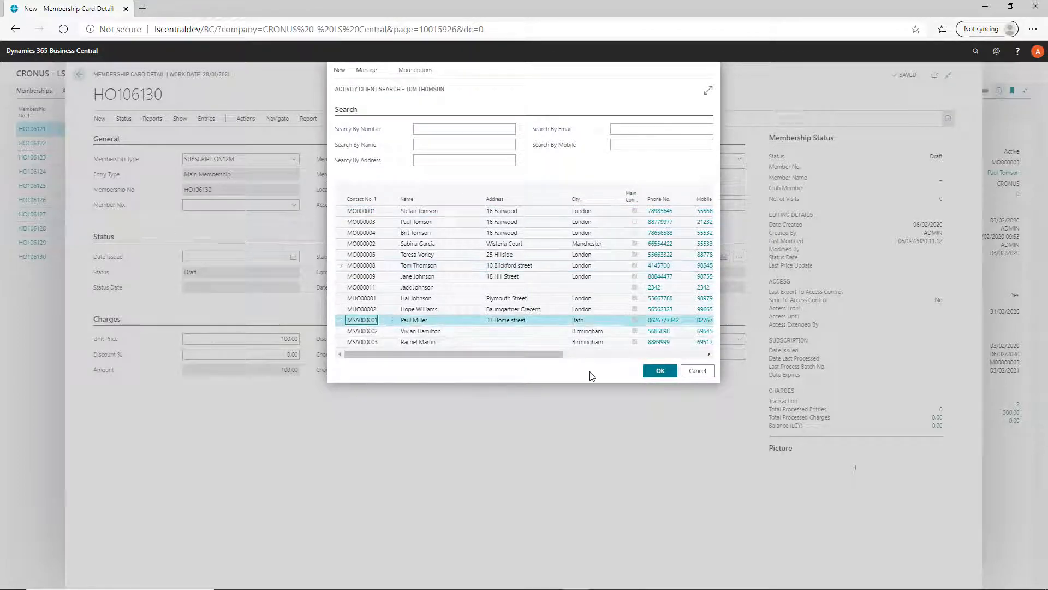
pyautogui.click(659, 371)
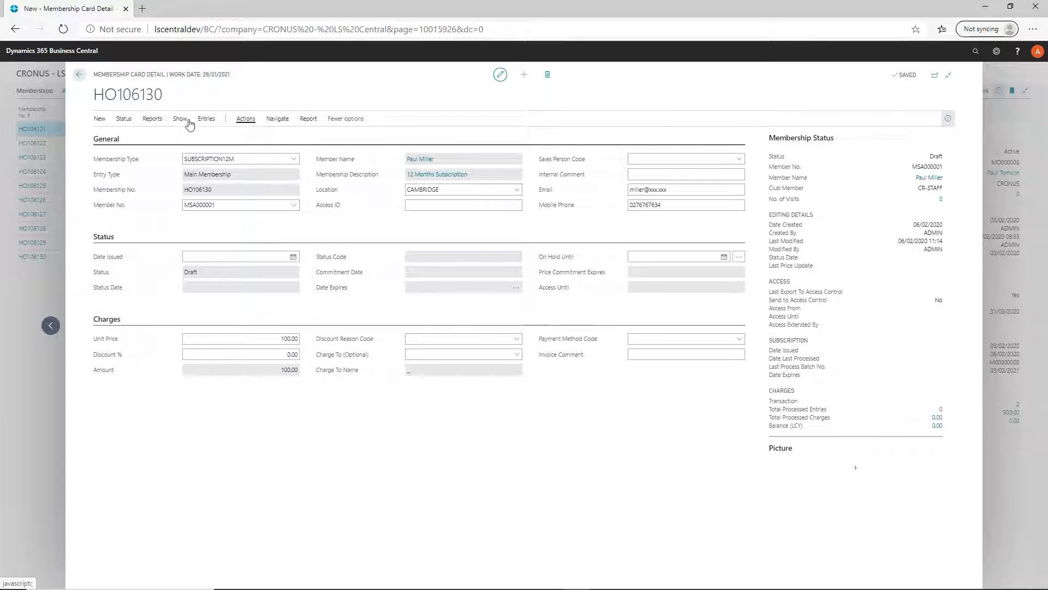
# Activate the 12-month subscription membership and acknowledge the invoice notice.
pyautogui.click(121, 120)
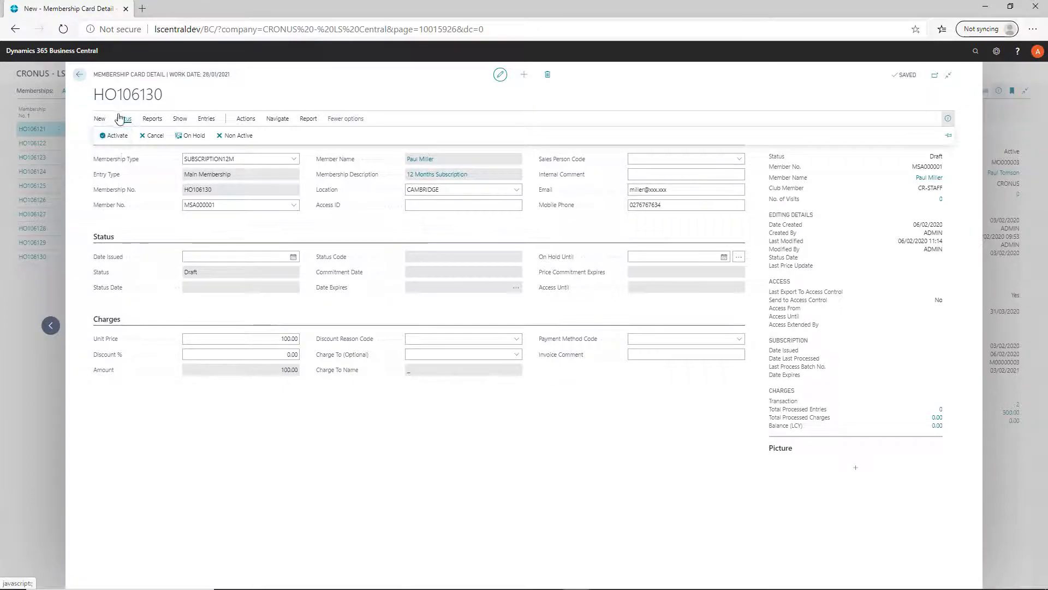
pyautogui.click(107, 142)
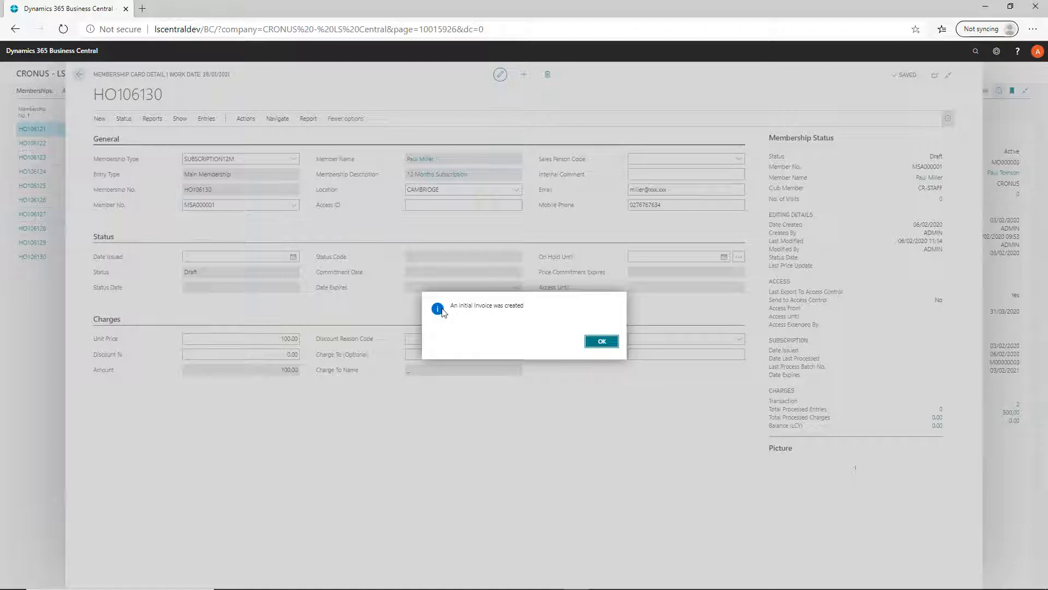
pyautogui.click(595, 344)
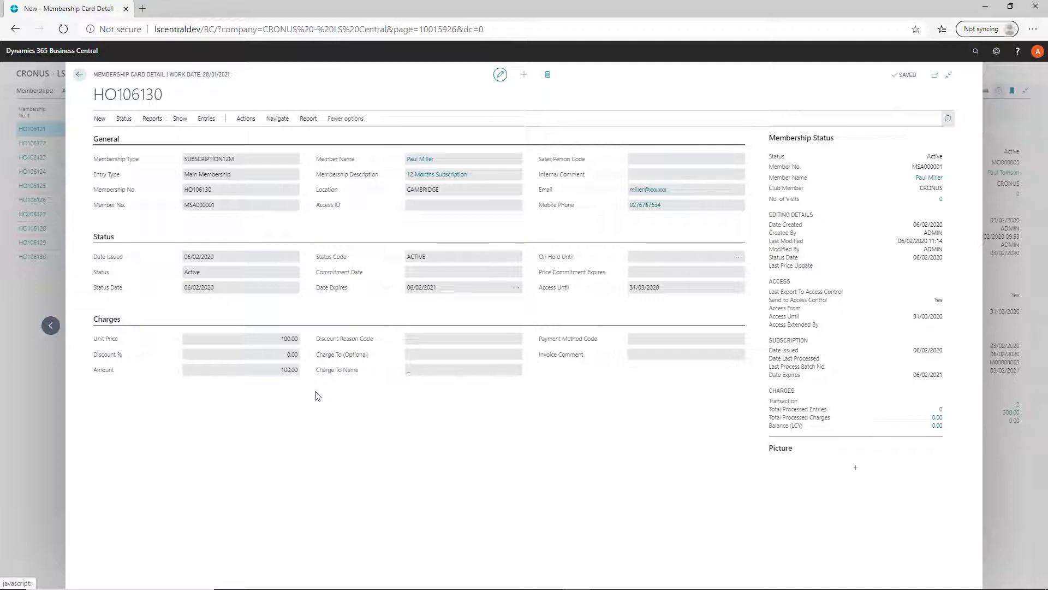
# Return to the memberships list and create another membership with the membership type 3MONTH.
pyautogui.click(79, 76)
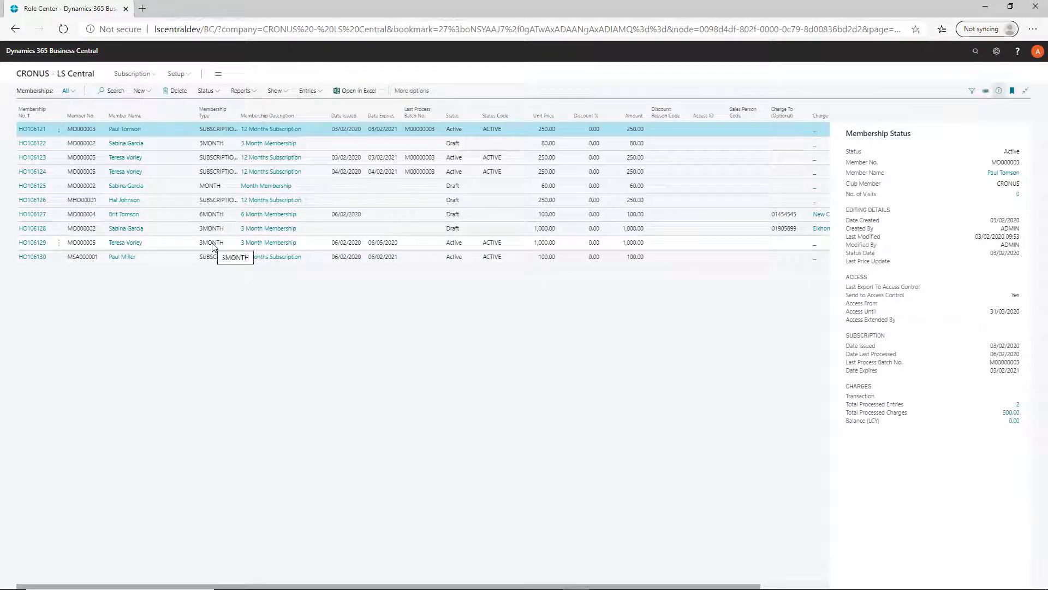
pyautogui.click(148, 93)
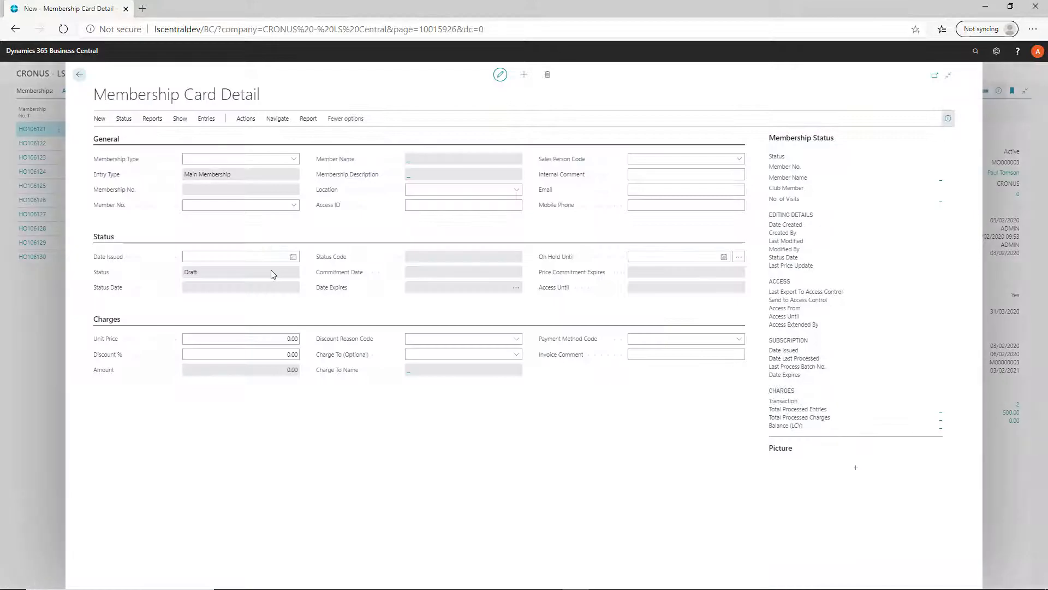
pyautogui.click(296, 163)
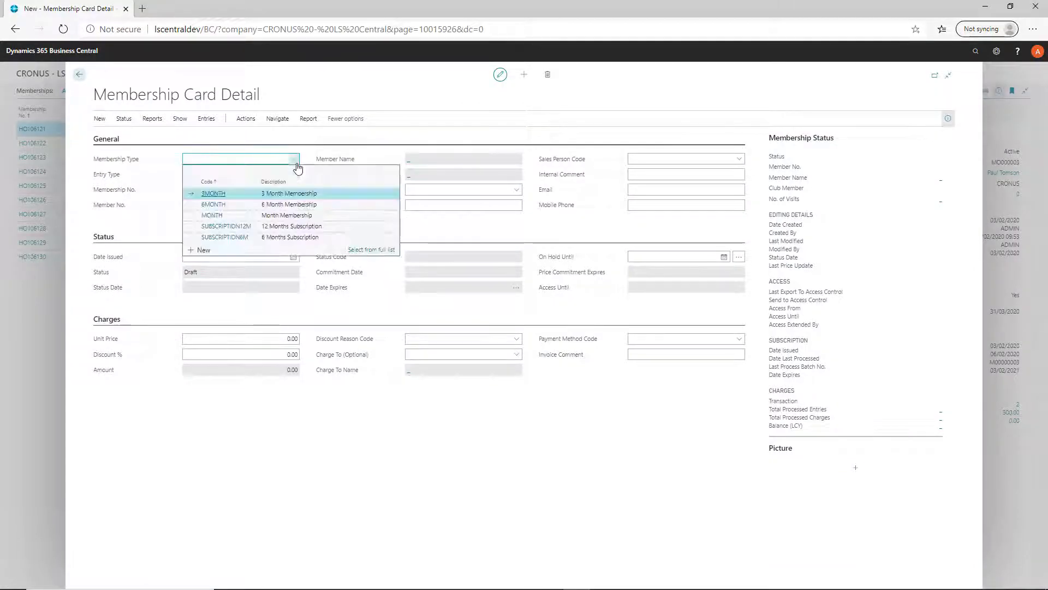
pyautogui.press('Down')
pyautogui.press('Up')
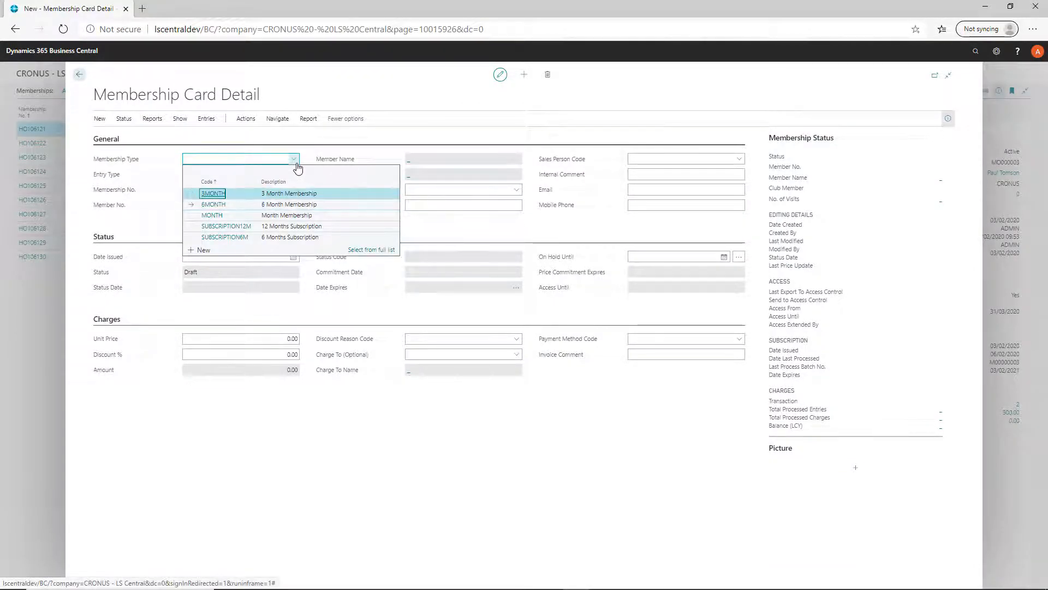
pyautogui.press('Return')
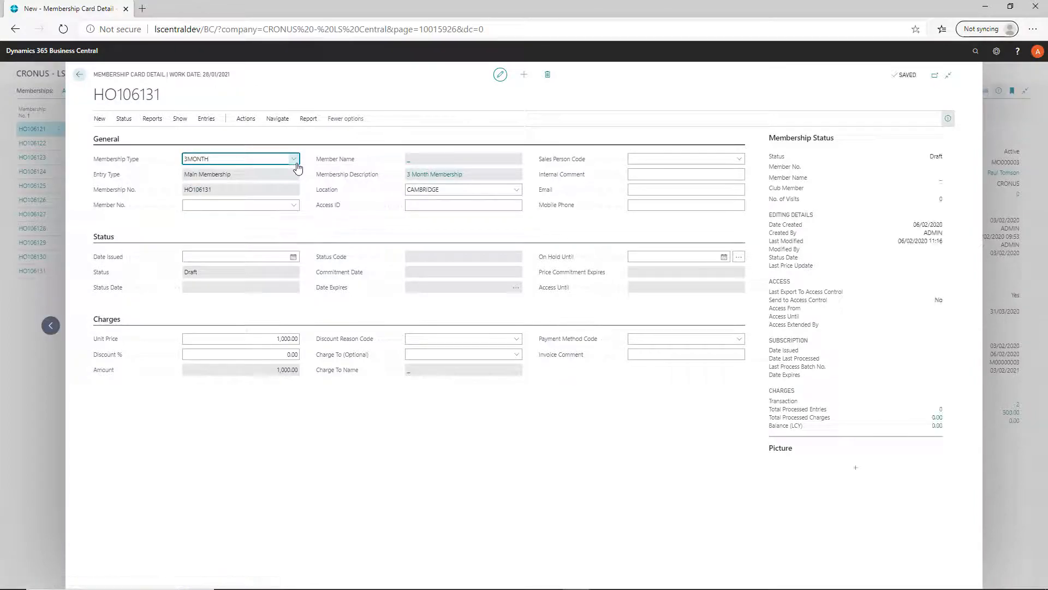
# Assign an existing member to the 3-month membership through the Member No. lookup.
pyautogui.click(293, 206)
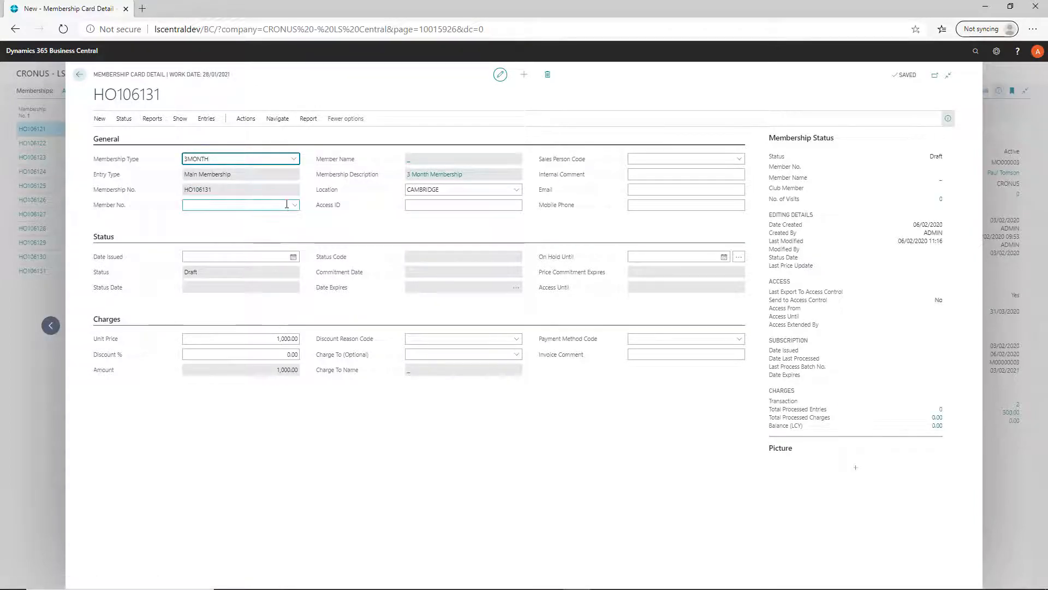
pyautogui.press('Down')
pyautogui.press('Down')
pyautogui.press('Down')
pyautogui.press('Down')
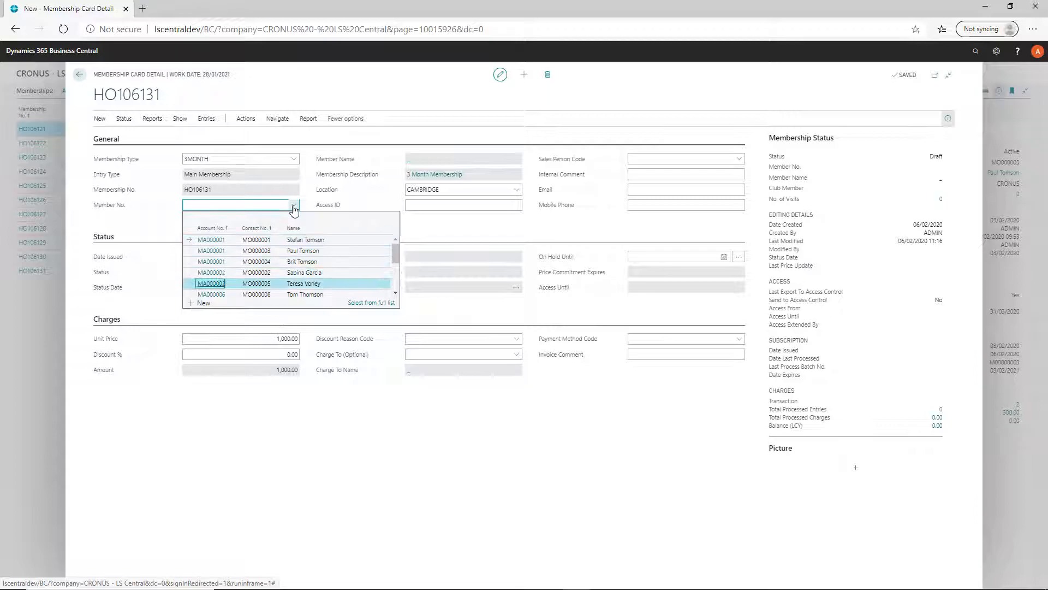
pyautogui.press('Return')
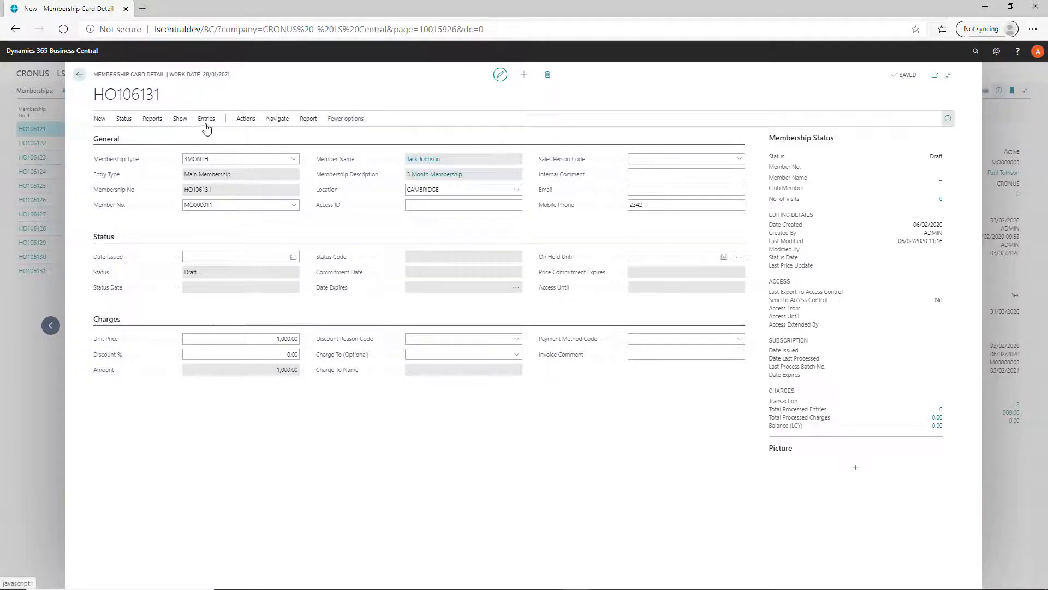
# Try to activate the 3-month membership directly from its card and close the resulting message.
pyautogui.click(246, 119)
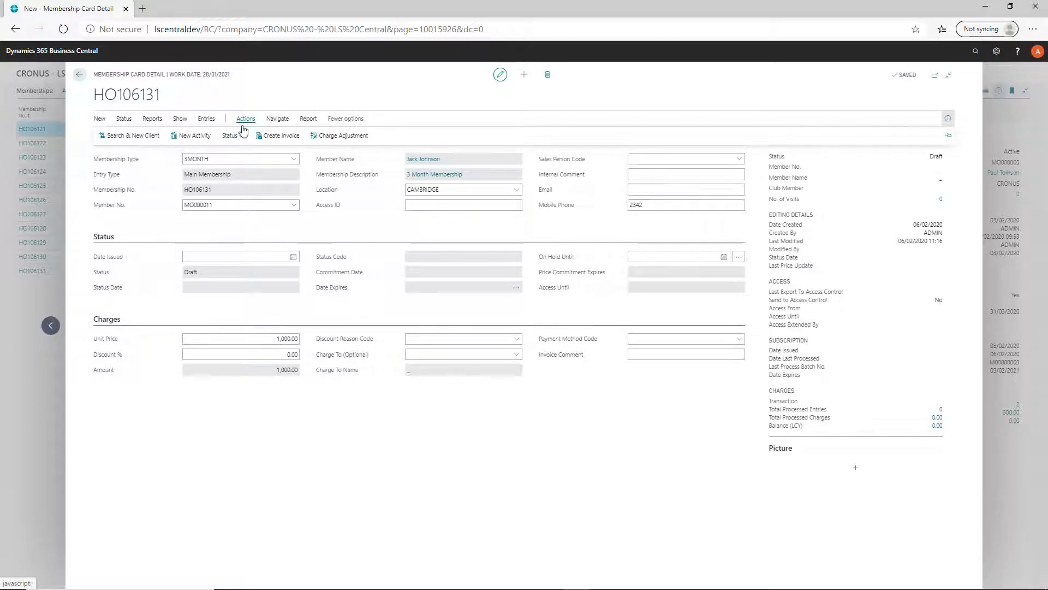
pyautogui.click(231, 136)
pyautogui.click(238, 153)
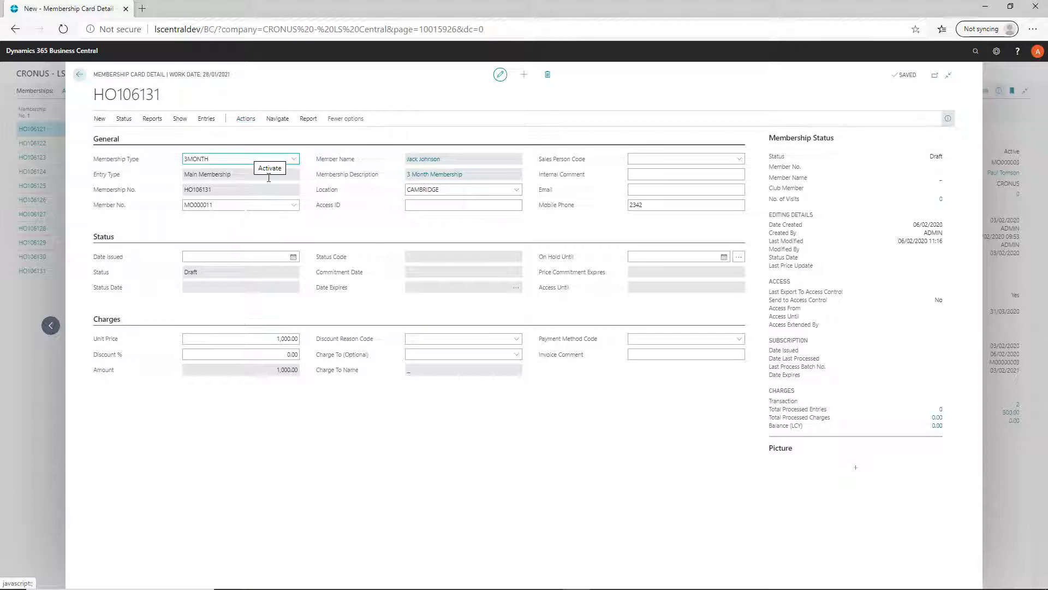
pyautogui.click(568, 342)
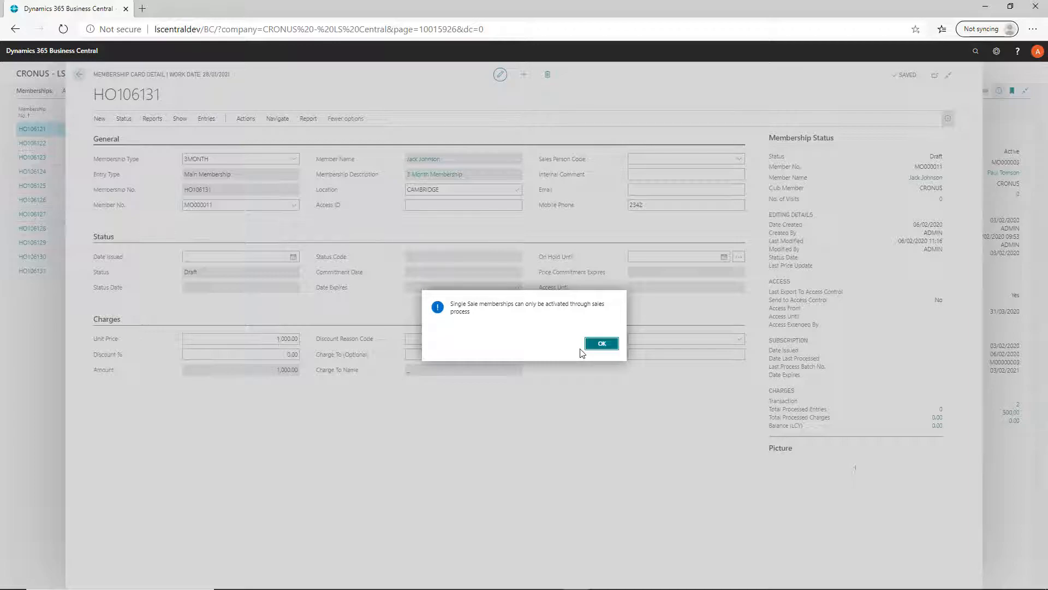
pyautogui.click(602, 344)
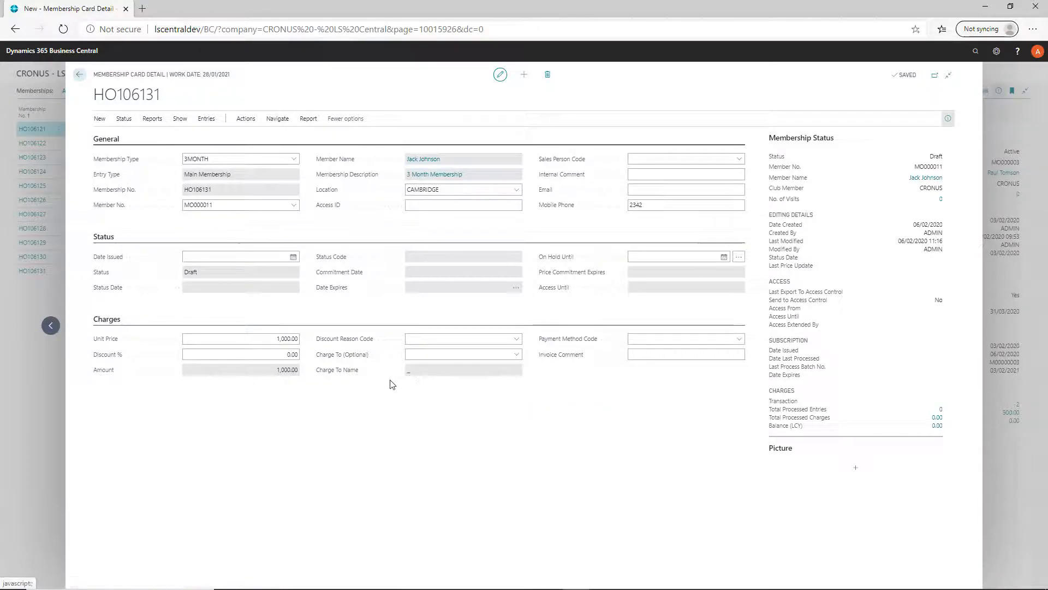
# Set New Concepts Furniture as the optional charge-to customer for the 3-month membership.
pyautogui.click(516, 354)
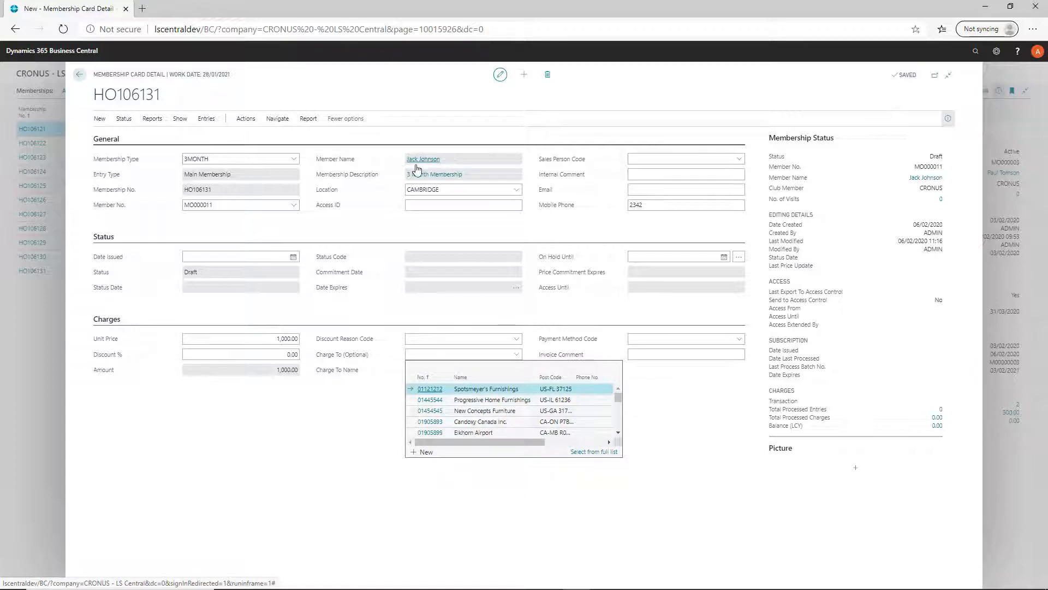
pyautogui.scroll(-2, 491, 426)
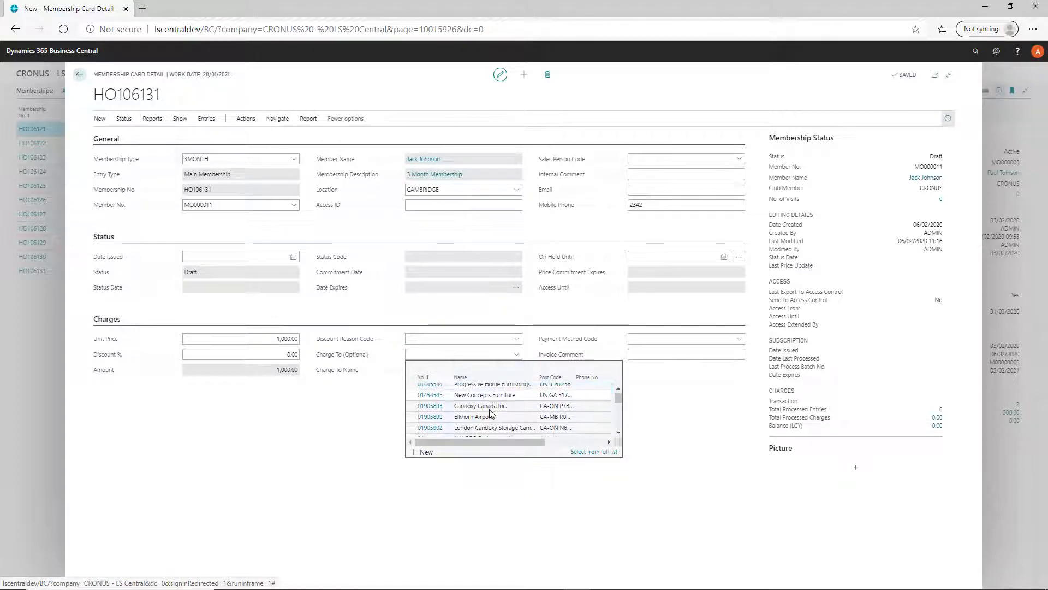
pyautogui.scroll(-10, 495, 427)
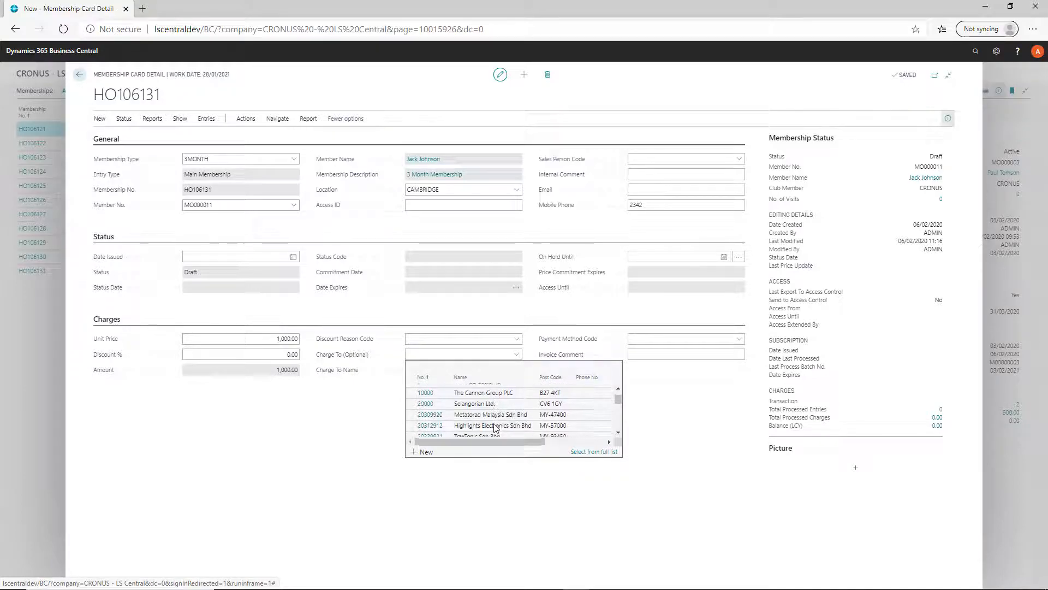
pyautogui.scroll(-1, 495, 427)
pyautogui.scroll(10, 486, 429)
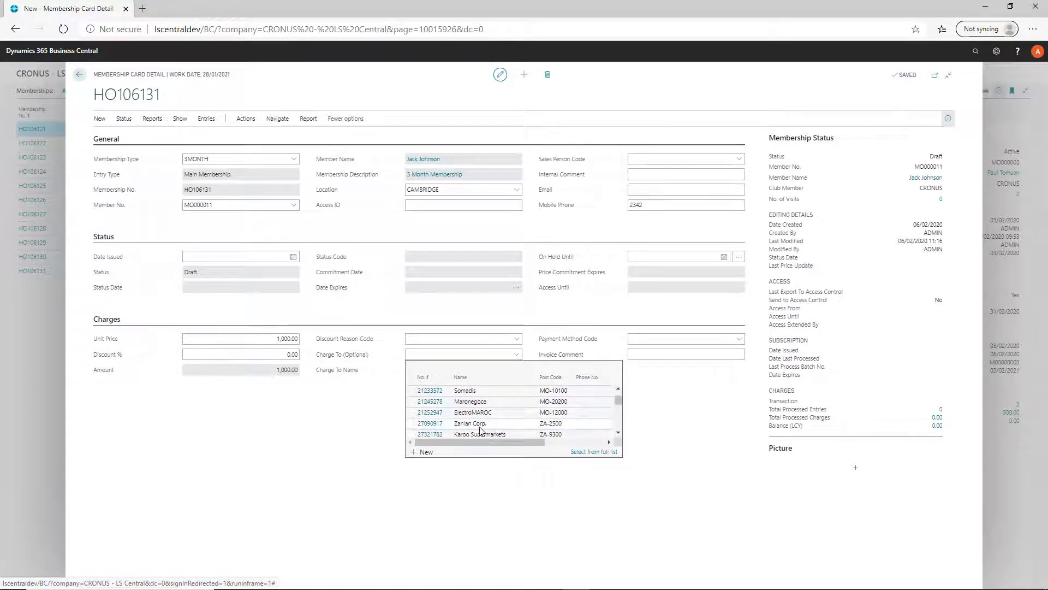
pyautogui.scroll(1, 488, 414)
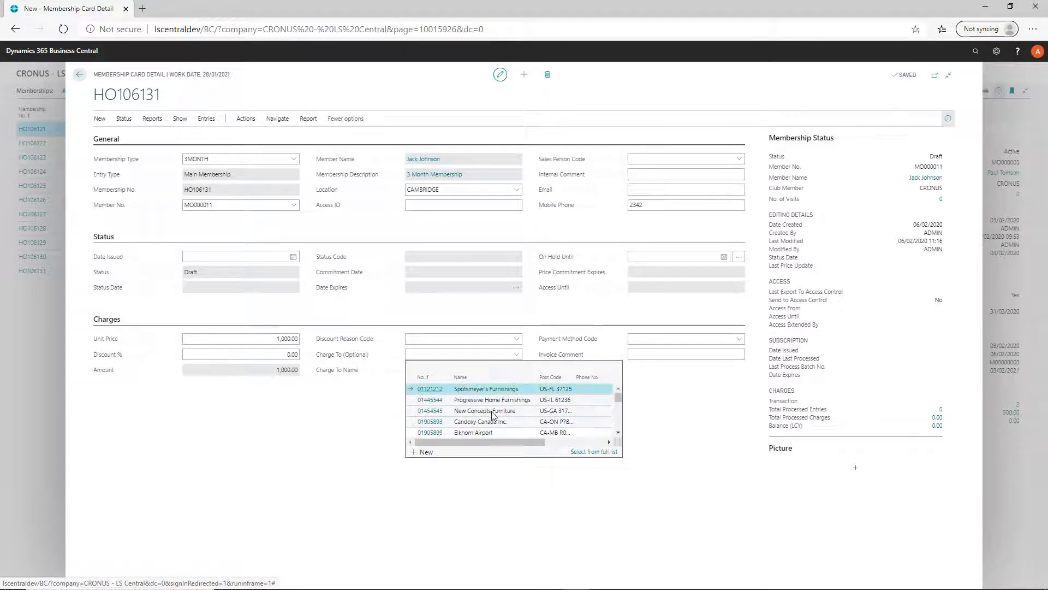
pyautogui.click(476, 415)
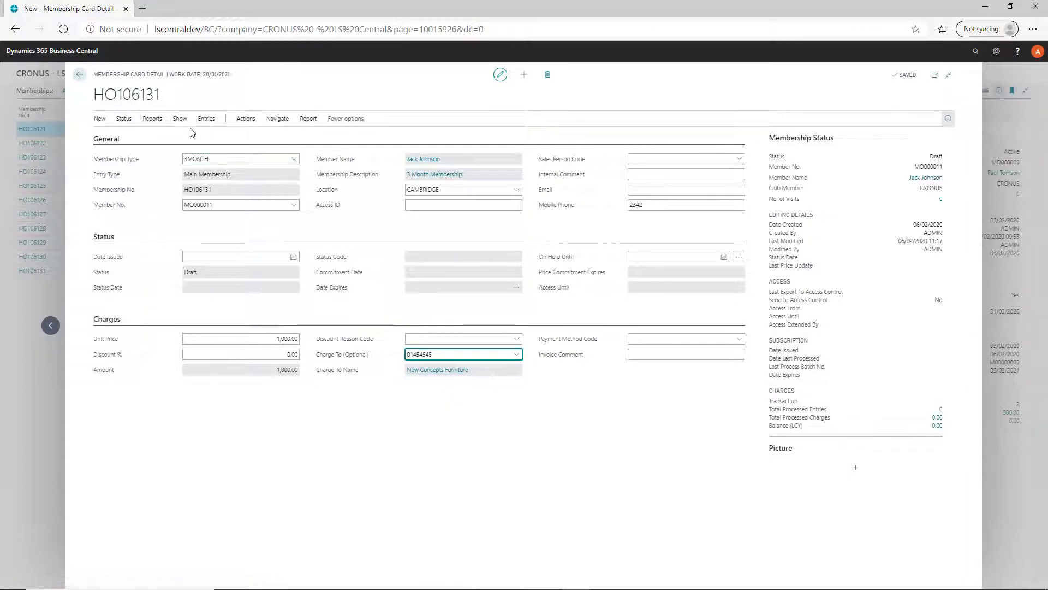
# Invoice the 3-month membership to New Concepts Furniture, accept the shipment date notice, and close the resulting sales invoice.
pyautogui.click(244, 121)
pyautogui.click(281, 136)
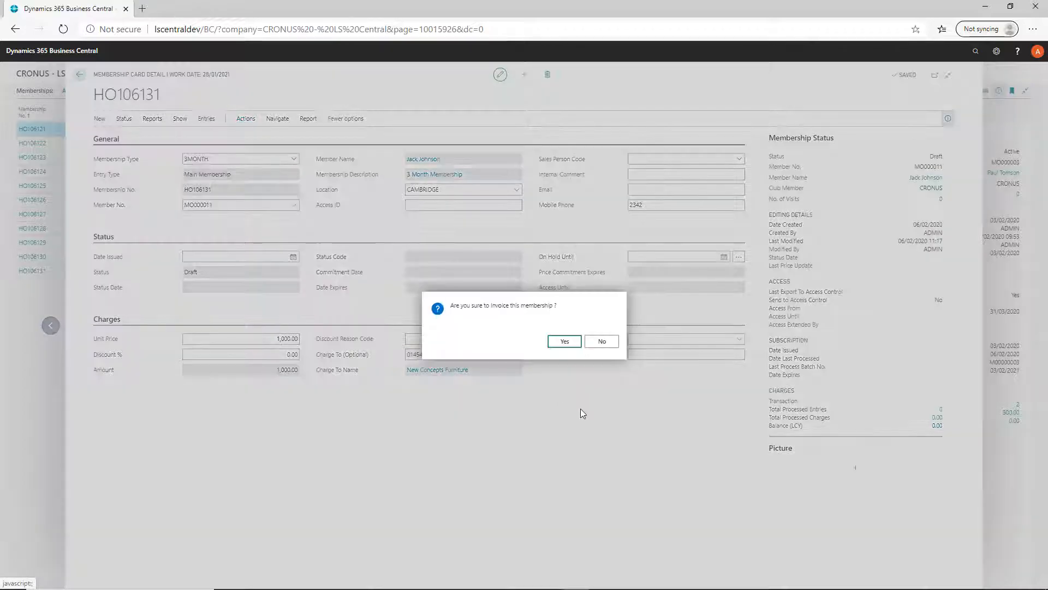
pyautogui.click(565, 342)
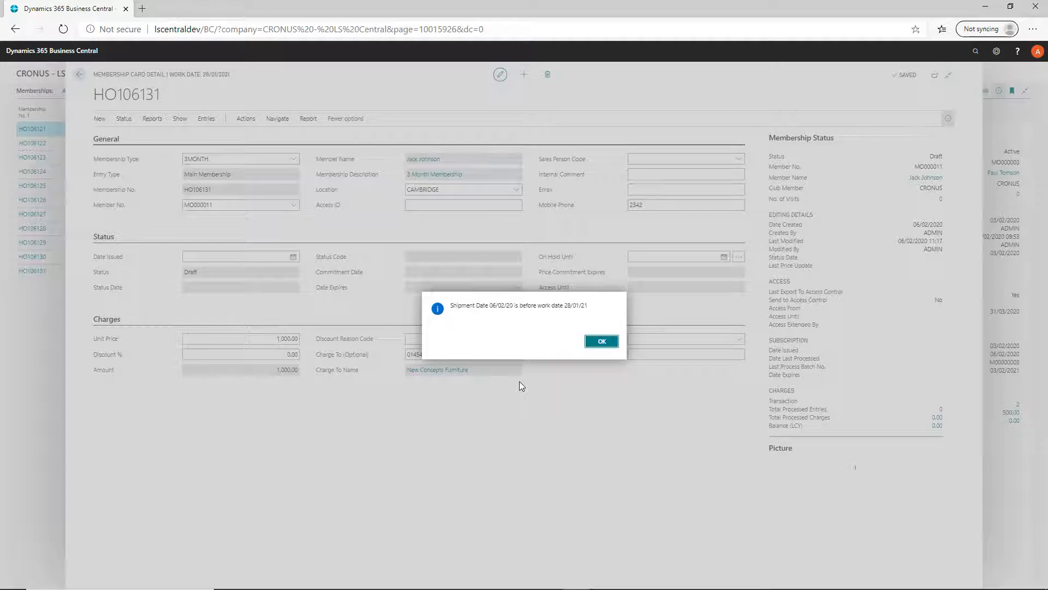
pyautogui.click(601, 341)
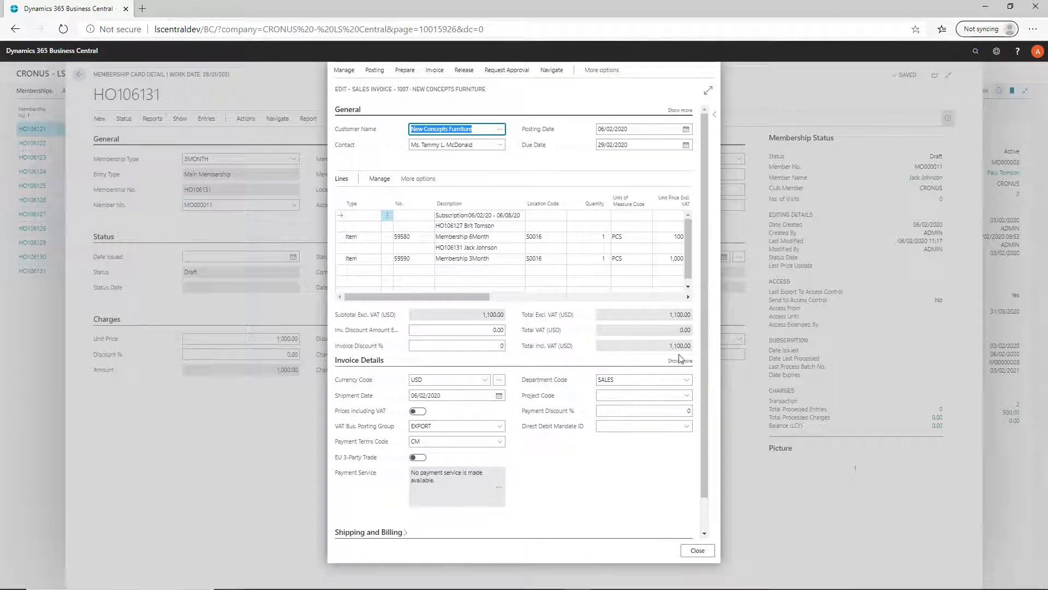
pyautogui.click(698, 550)
pyautogui.click(561, 348)
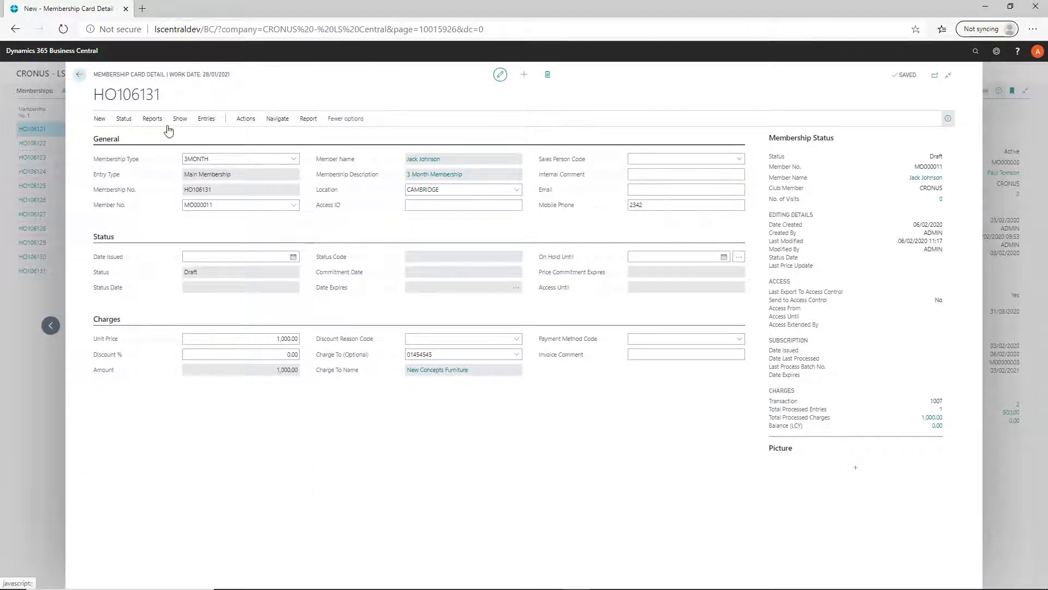
# Change the invoiced 3-month membership's status to ACTIVE and return to the memberships list.
pyautogui.click(179, 120)
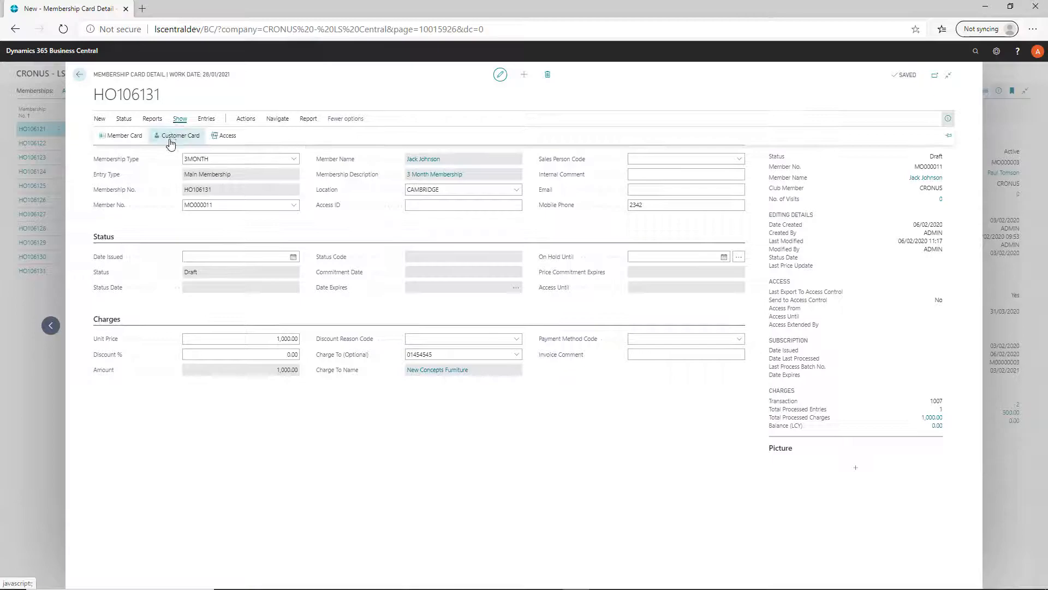
pyautogui.click(124, 119)
pyautogui.click(125, 142)
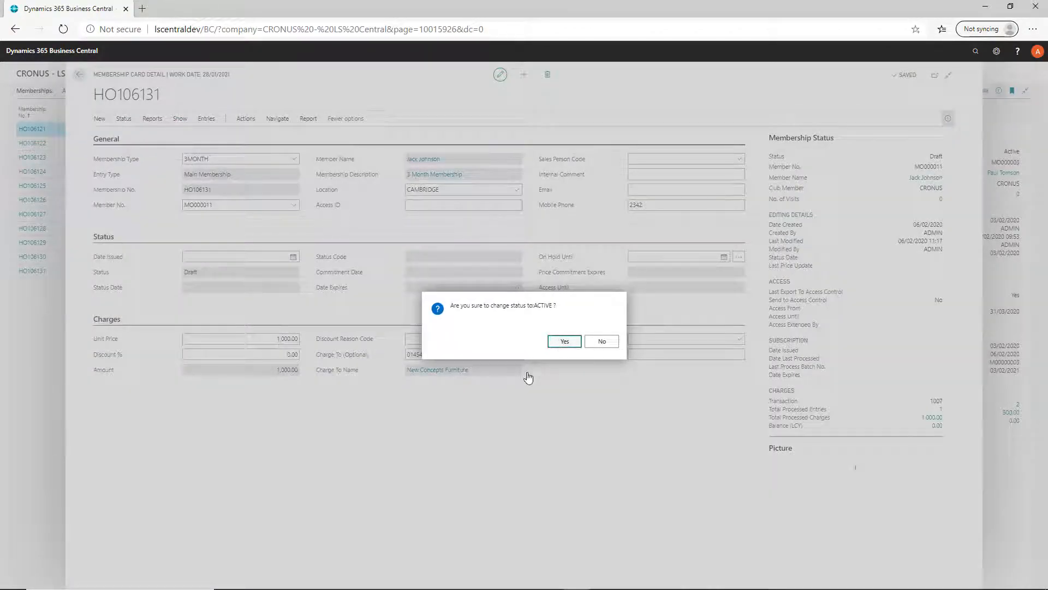
pyautogui.press('Return')
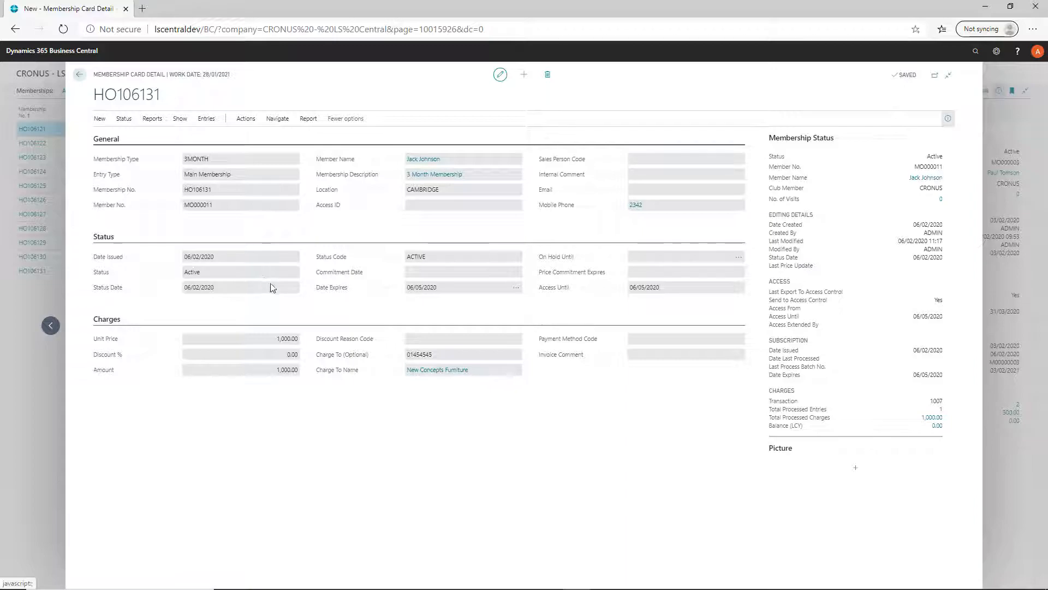
pyautogui.click(80, 75)
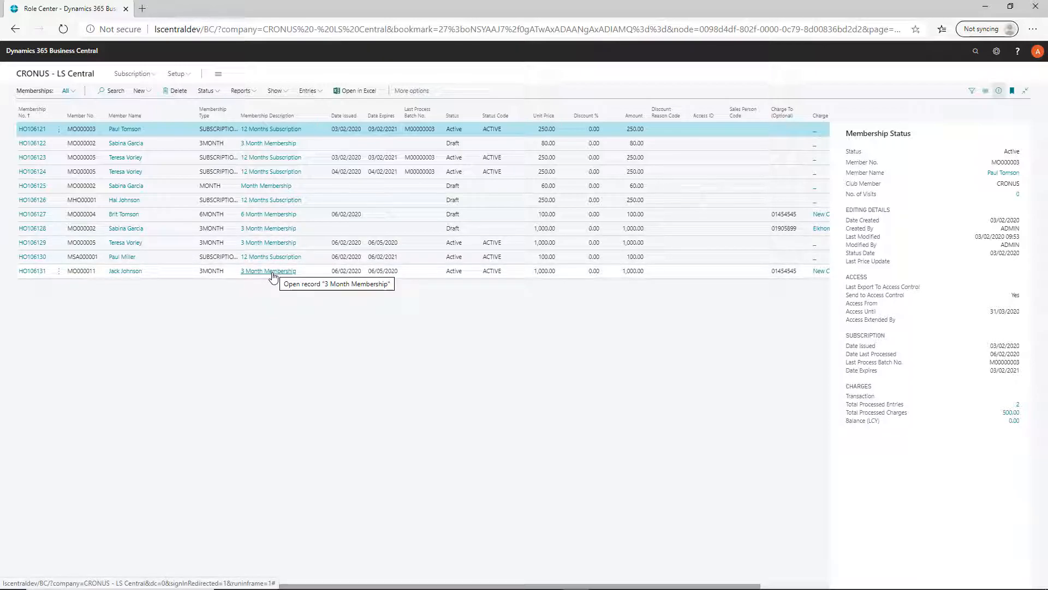
# Open the Subscription Batch list from the Role Center and select the latest monthly initial invoice batch.
pyautogui.click(125, 75)
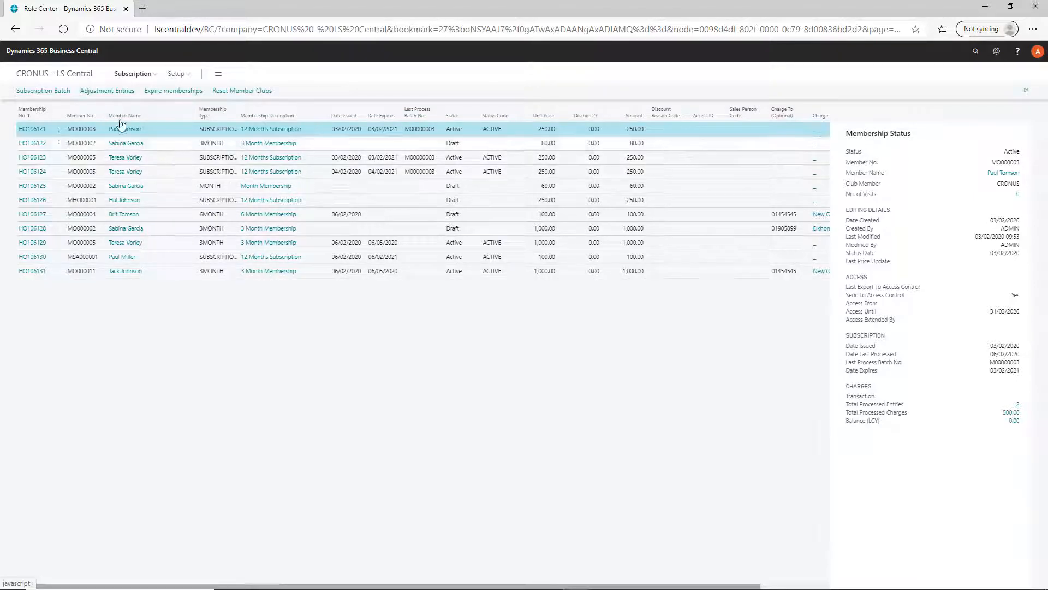
pyautogui.click(125, 76)
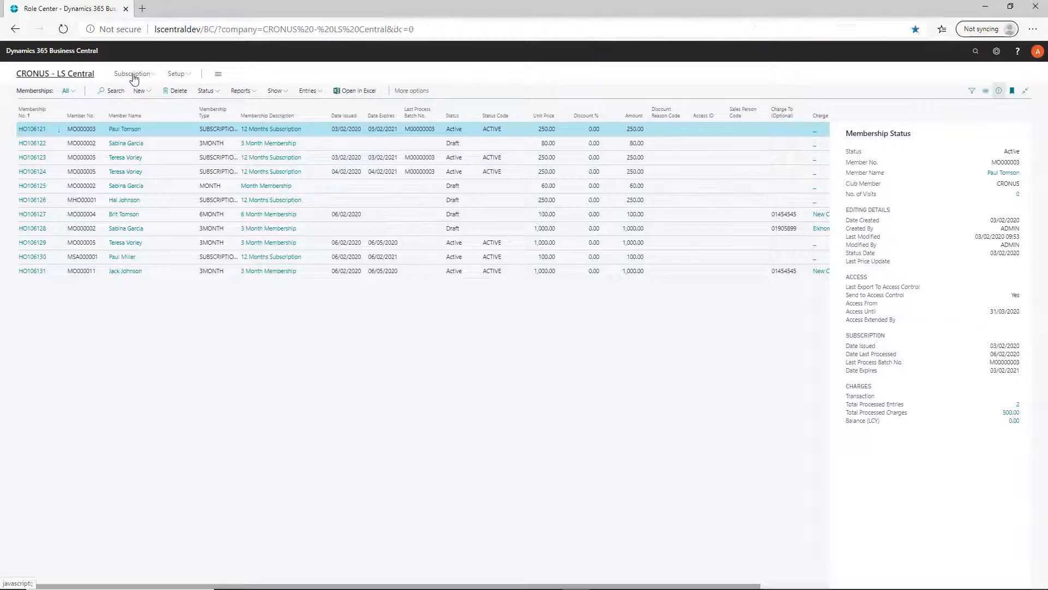
pyautogui.click(195, 74)
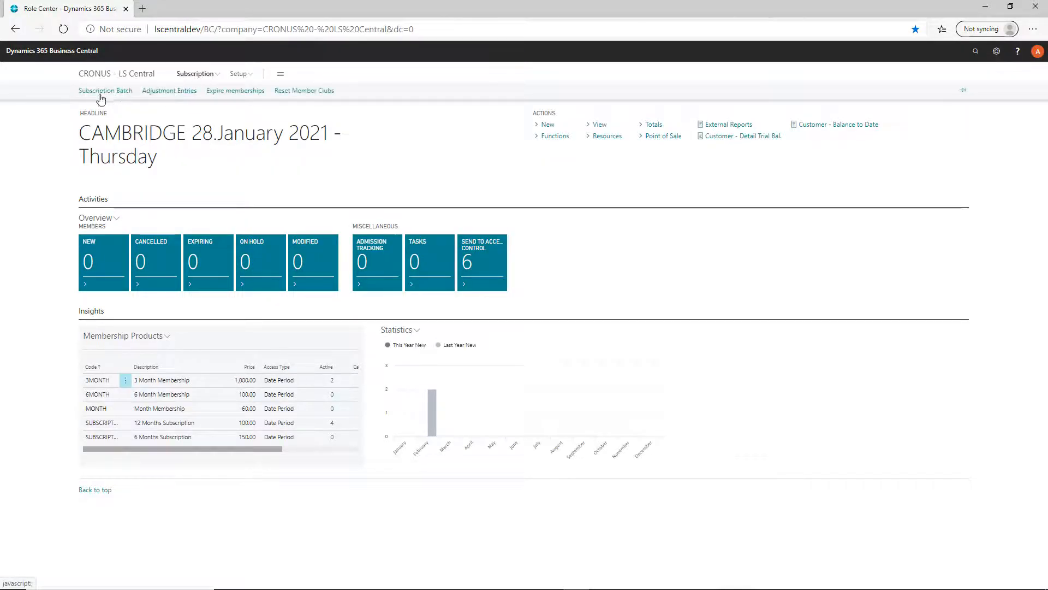
pyautogui.click(103, 91)
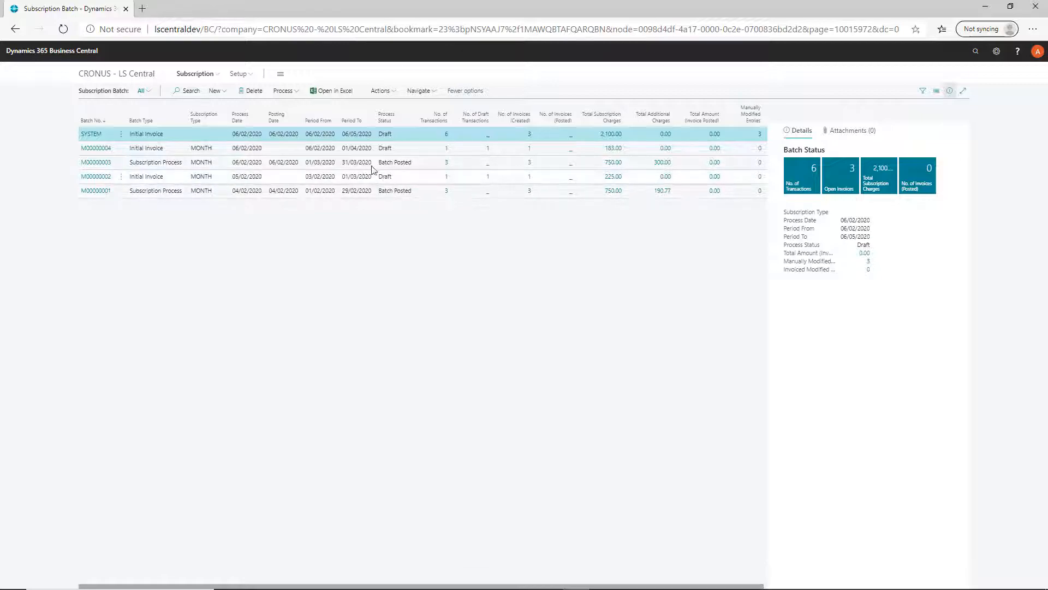
pyautogui.click(152, 149)
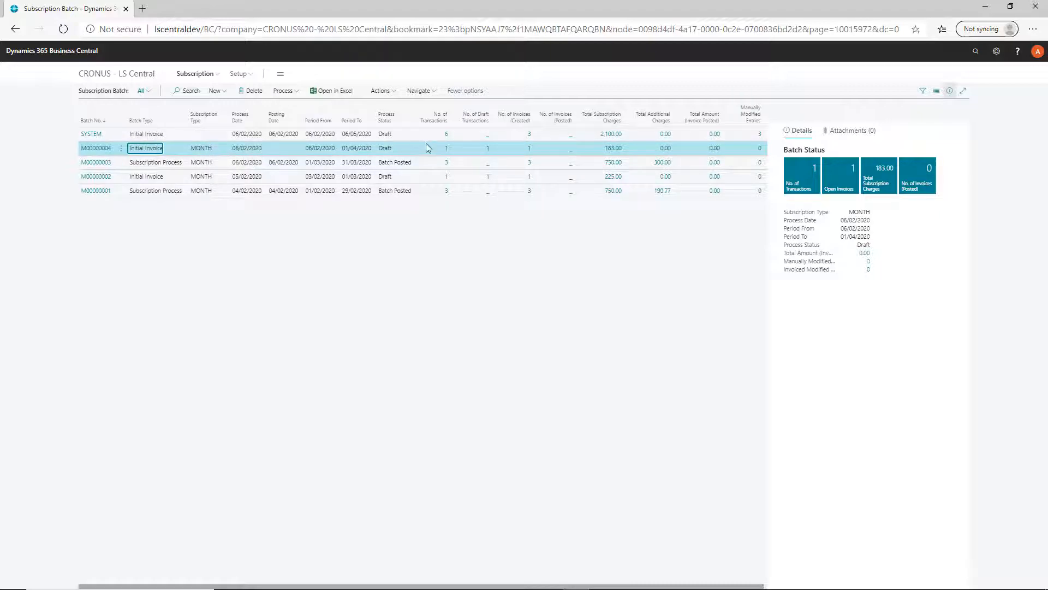
# Start a new subscription batch, review the processing dates of the MONTH subscription type, and choose that type.
pyautogui.click(219, 95)
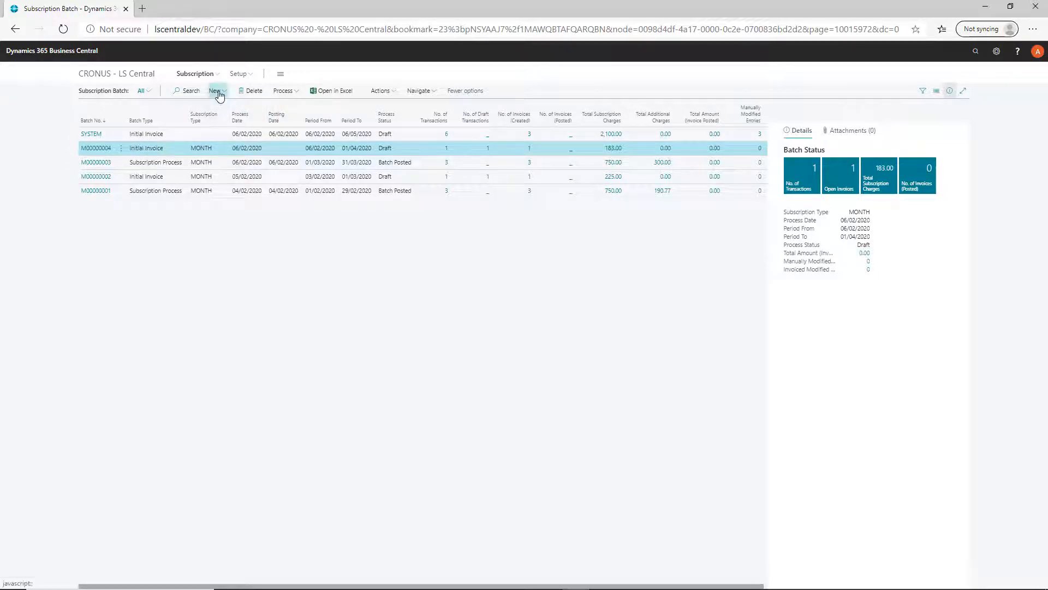
pyautogui.click(219, 107)
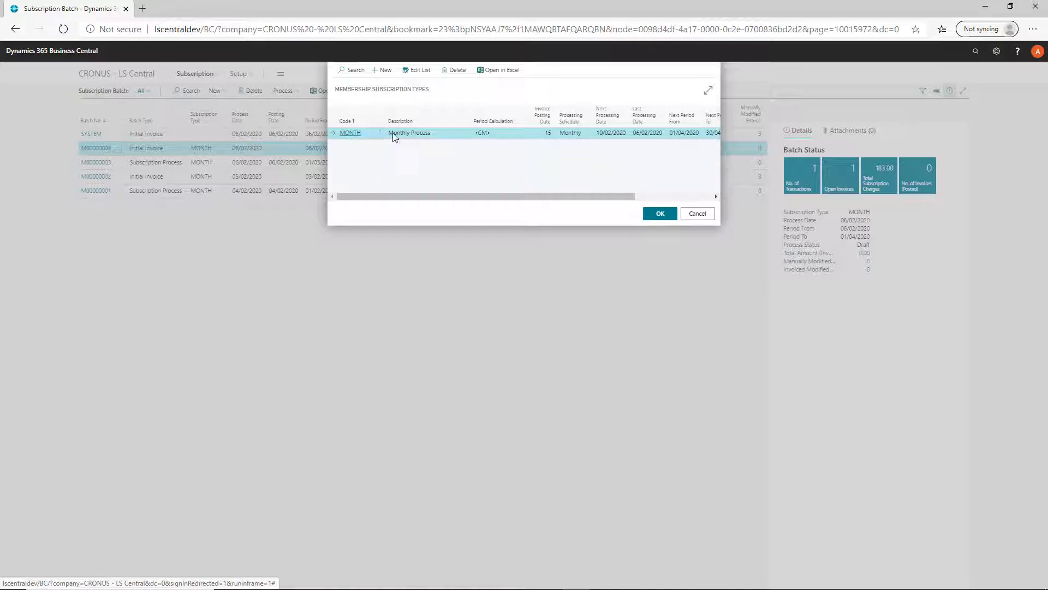
pyautogui.moveTo(503, 196); pyautogui.dragTo(611, 208)
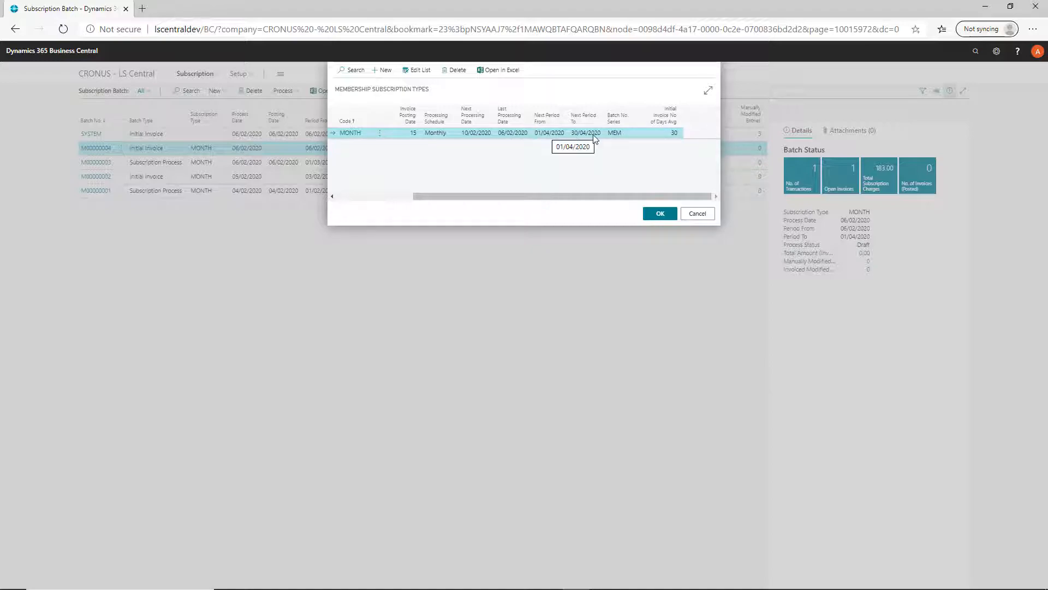
pyautogui.moveTo(575, 195); pyautogui.dragTo(463, 200)
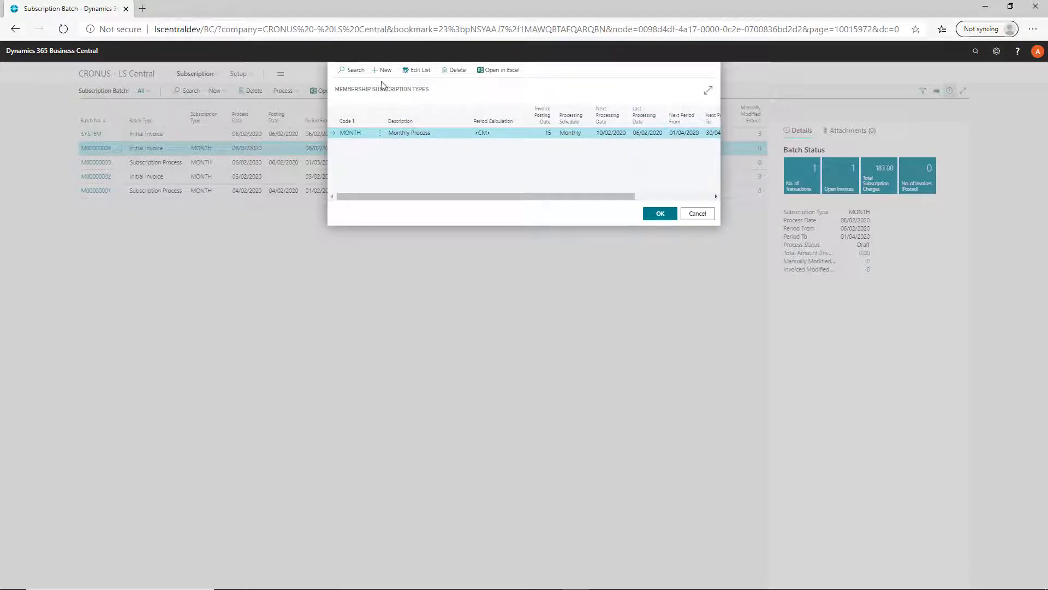
pyautogui.moveTo(492, 197); pyautogui.dragTo(594, 203)
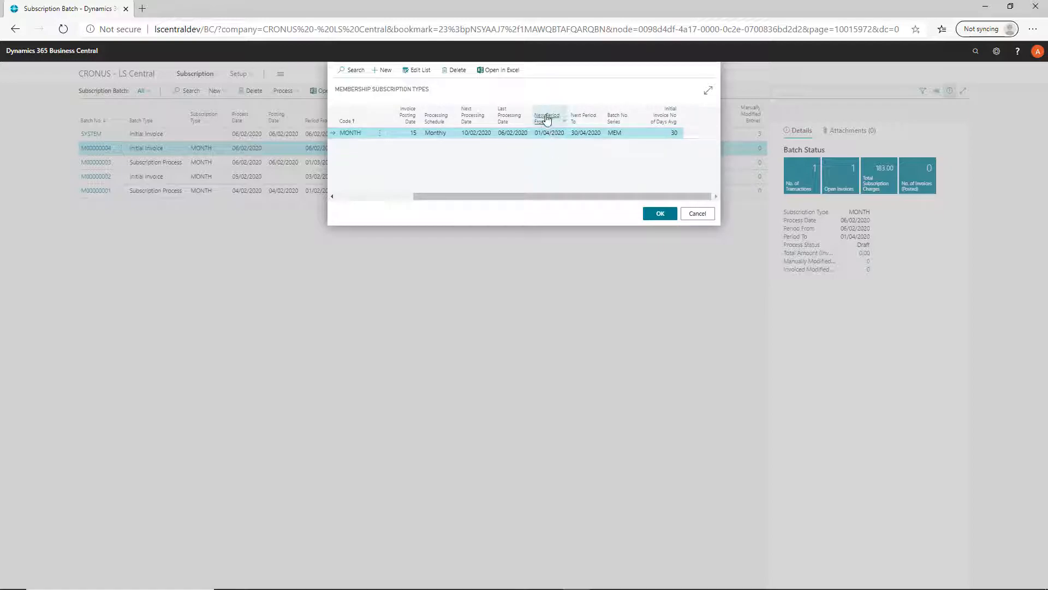
pyautogui.moveTo(588, 199); pyautogui.dragTo(501, 202)
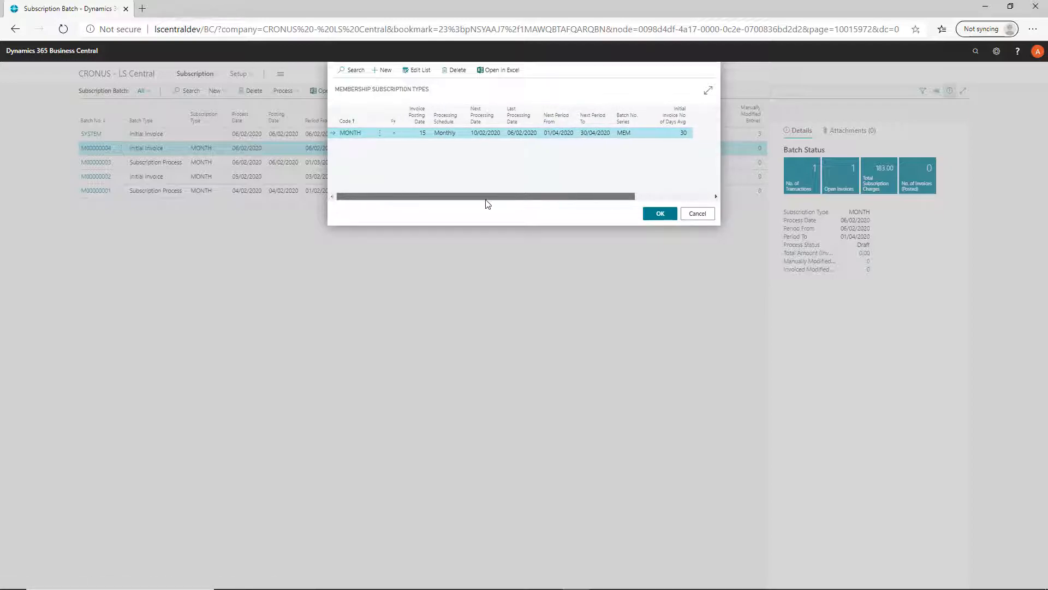
pyautogui.click(657, 213)
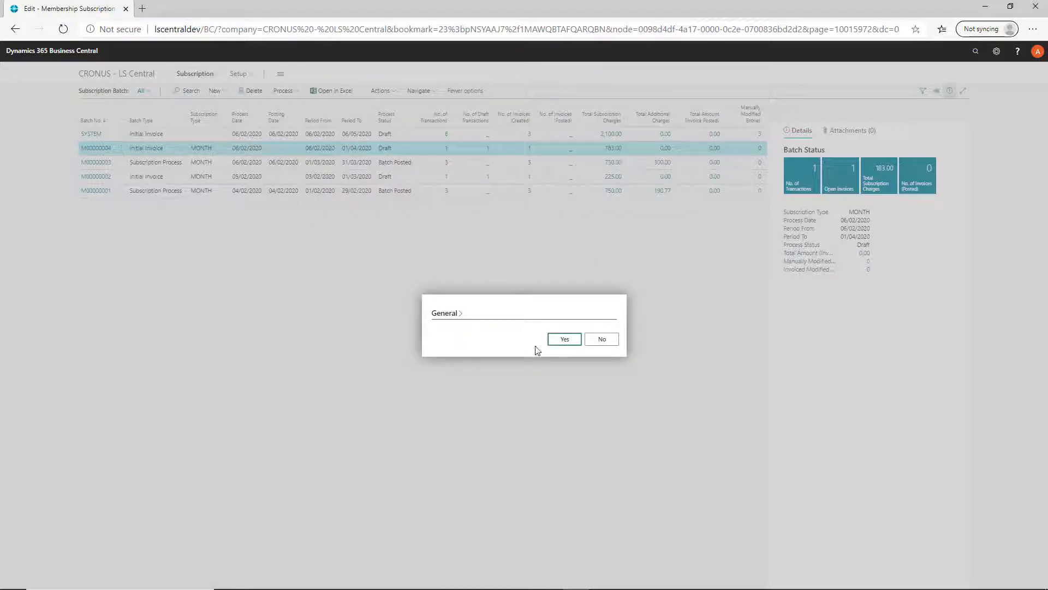
# Generate the Monthly Process batch for the period 01/04/2020 to 30/04/2020.
pyautogui.click(453, 318)
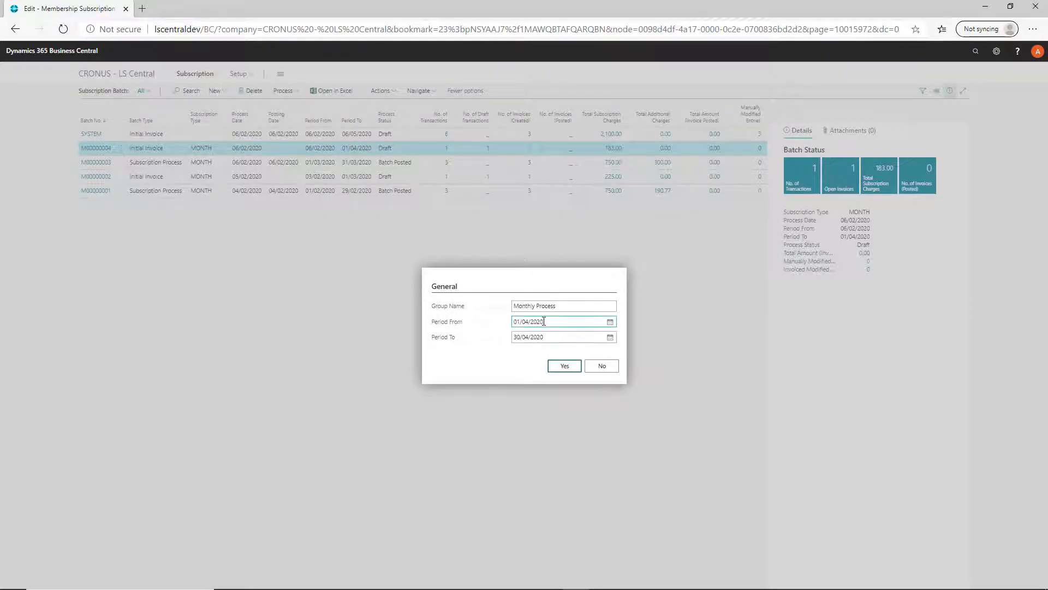
pyautogui.click(559, 307)
pyautogui.click(522, 324)
pyautogui.click(566, 367)
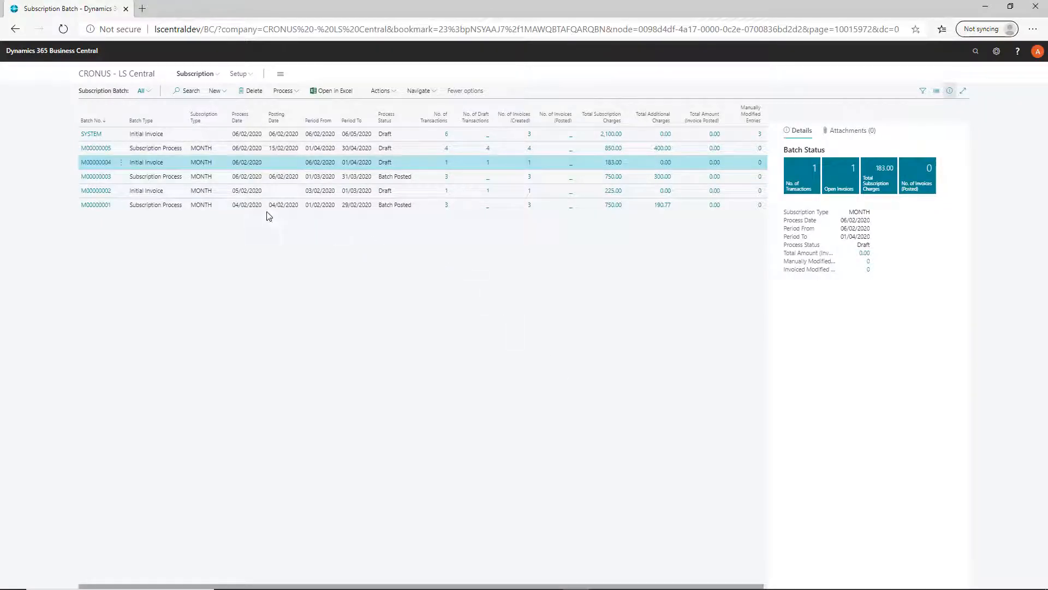
# Review the lines of the new April 2020 subscription batch and the second line's additional charges, and return to the batch list.
pyautogui.click(234, 150)
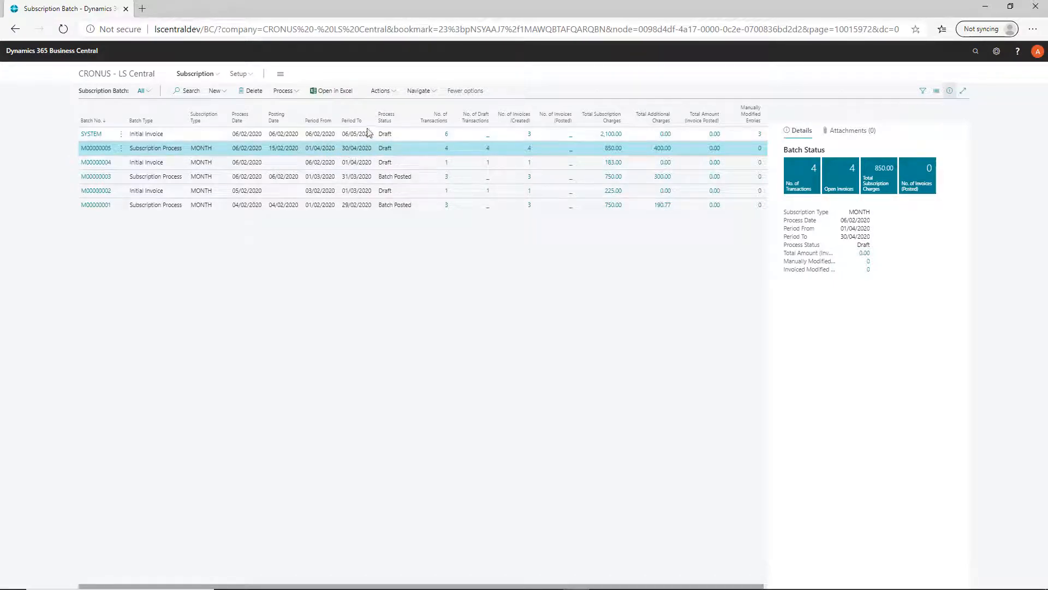
pyautogui.click(425, 95)
pyautogui.click(431, 108)
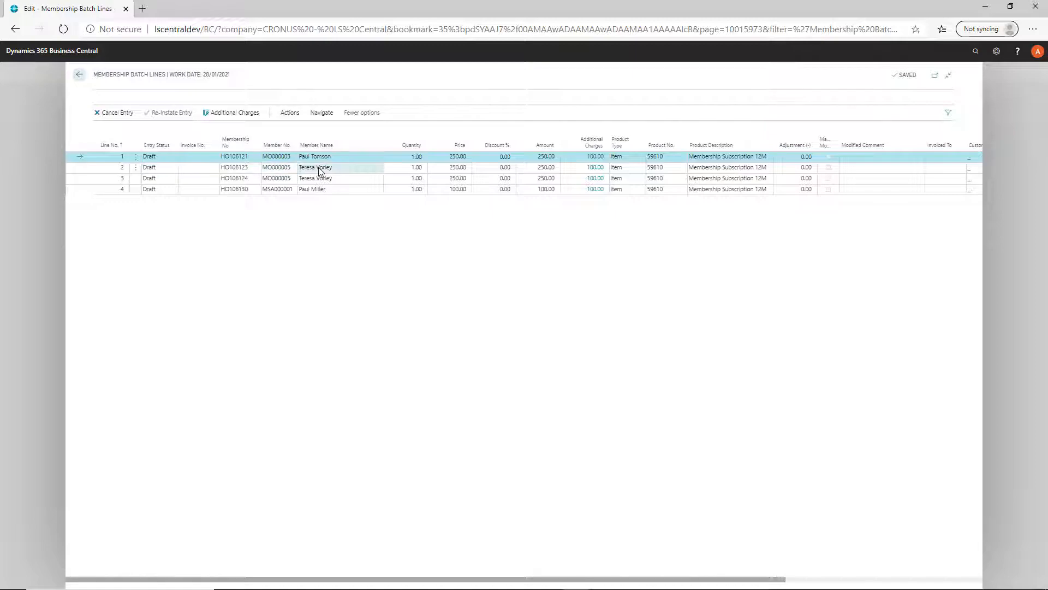
pyautogui.click(342, 171)
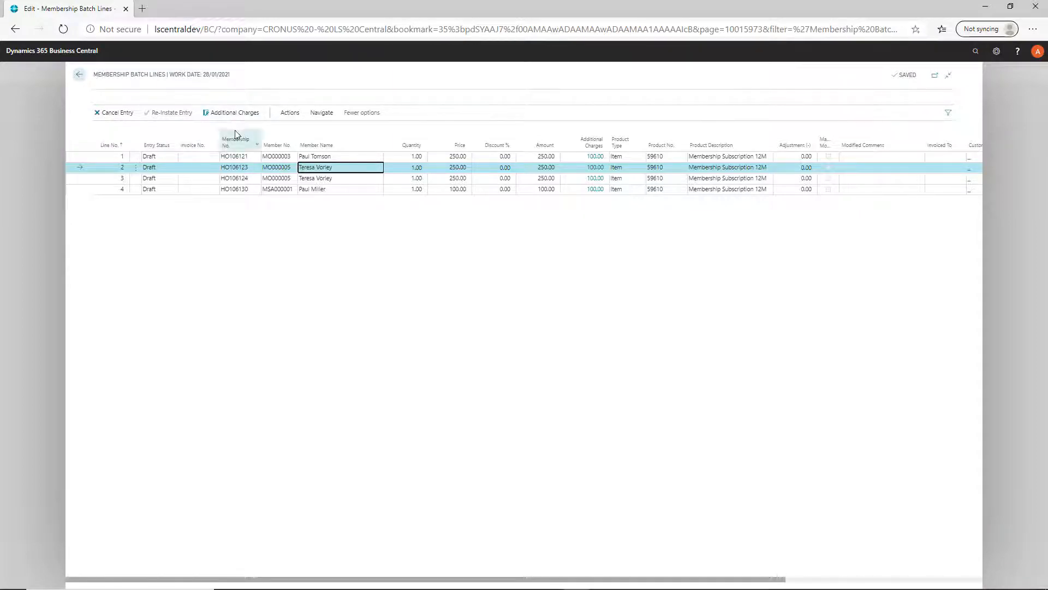
pyautogui.click(239, 114)
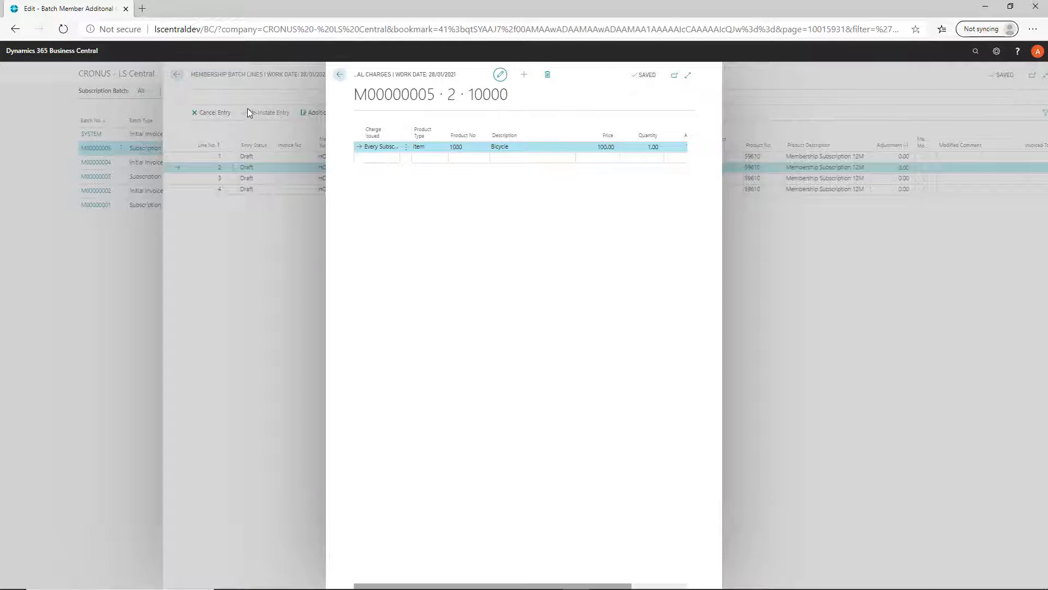
pyautogui.click(339, 75)
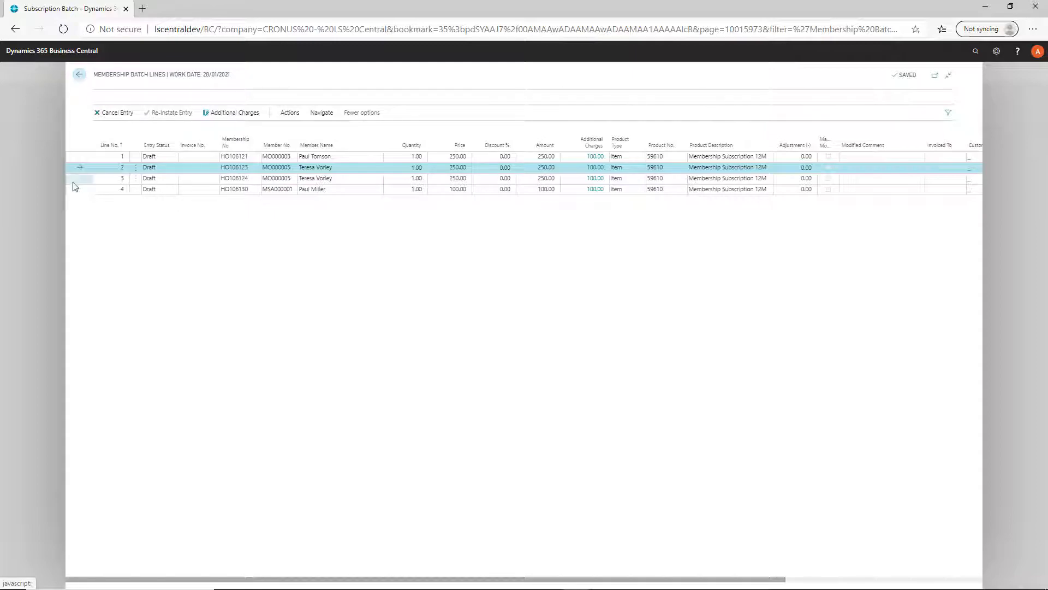
pyautogui.click(78, 81)
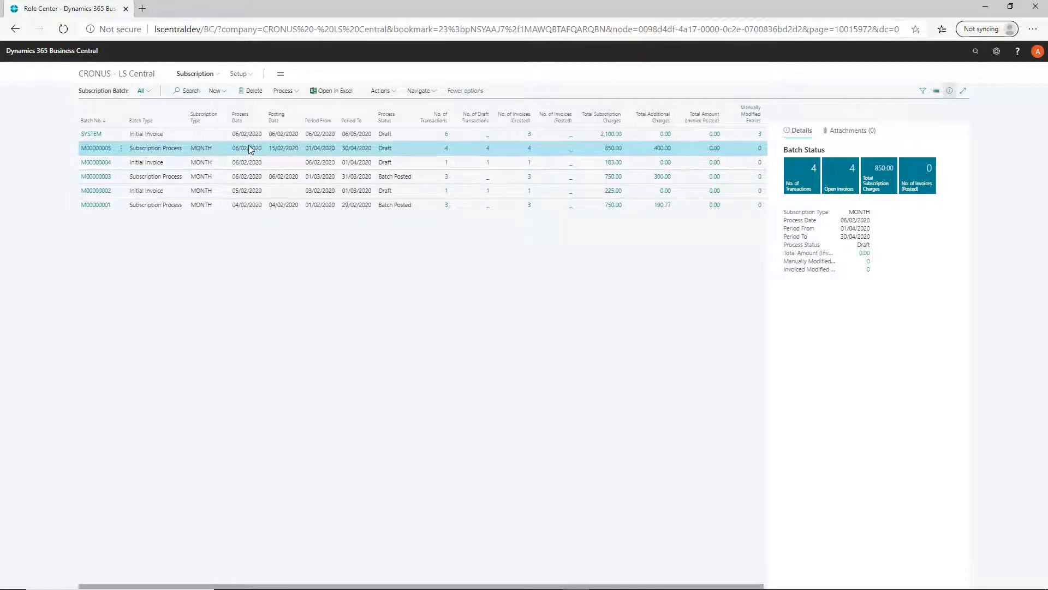
# Post the April 2020 subscription batch and confirm the posting.
pyautogui.click(283, 93)
pyautogui.click(317, 111)
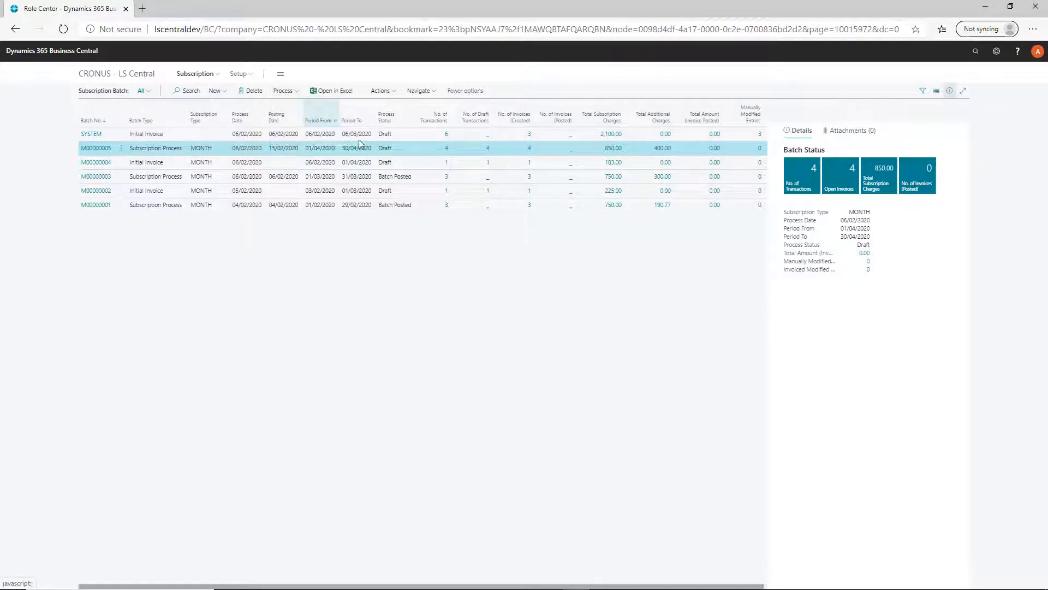
pyautogui.click(556, 342)
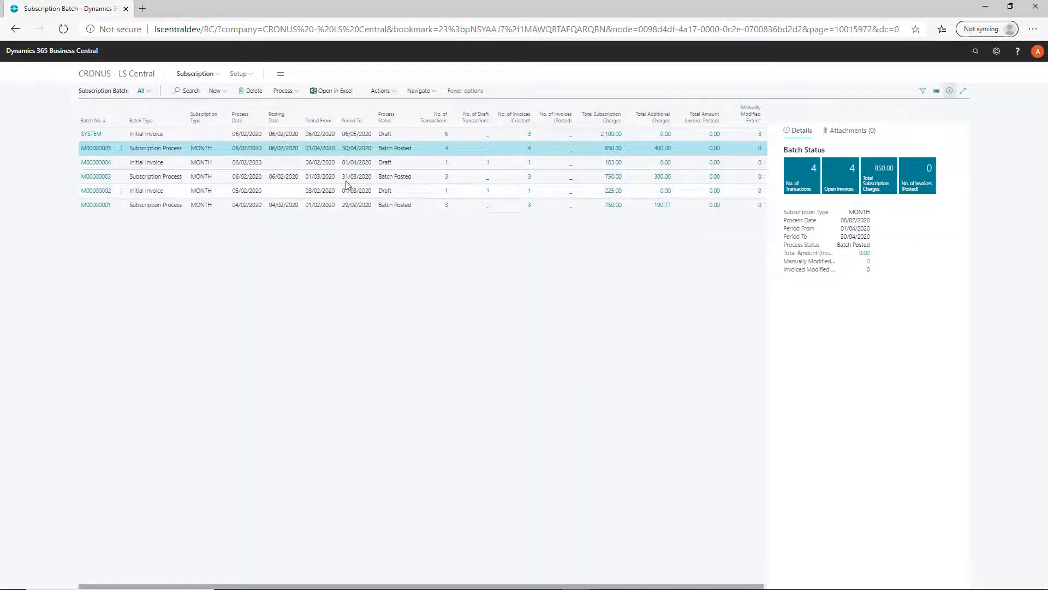
# Open the lines of the posted April 2020 batch and check the entry status of each line.
pyautogui.click(419, 92)
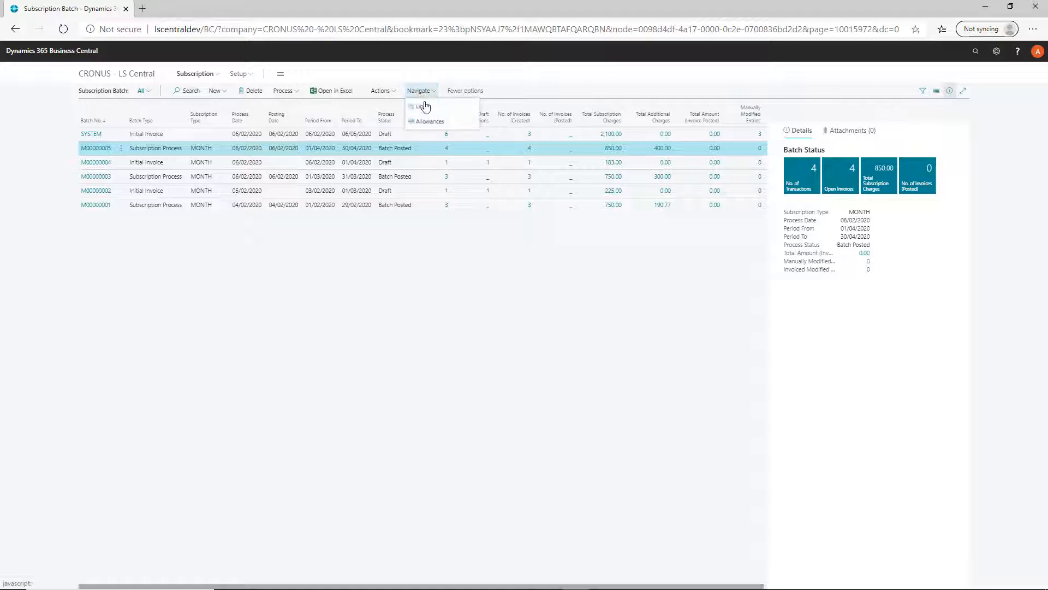
pyautogui.click(431, 120)
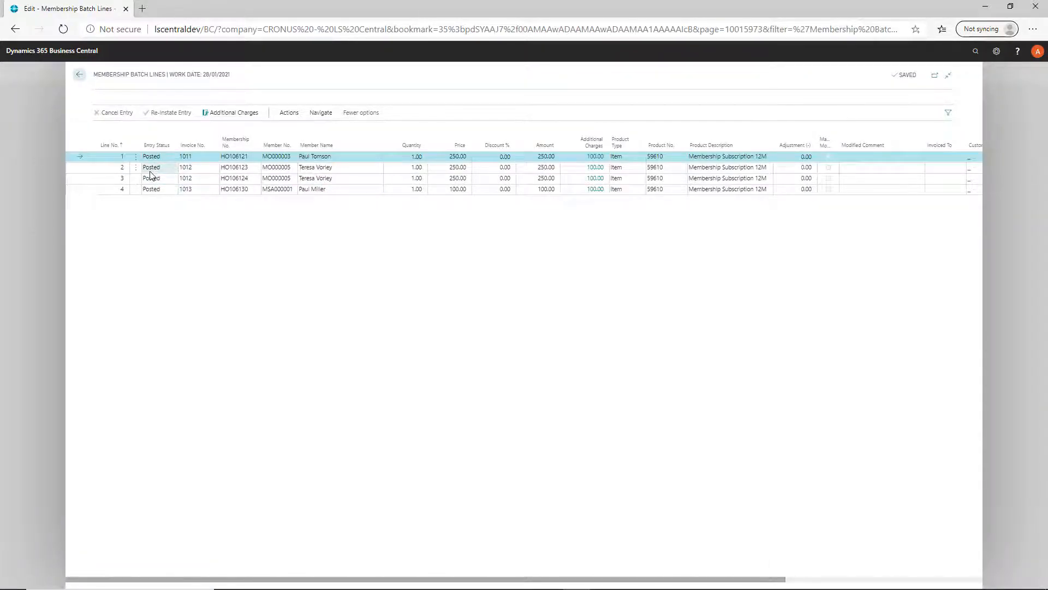
pyautogui.press('Down')
pyautogui.press('Down')
pyautogui.press('Down')
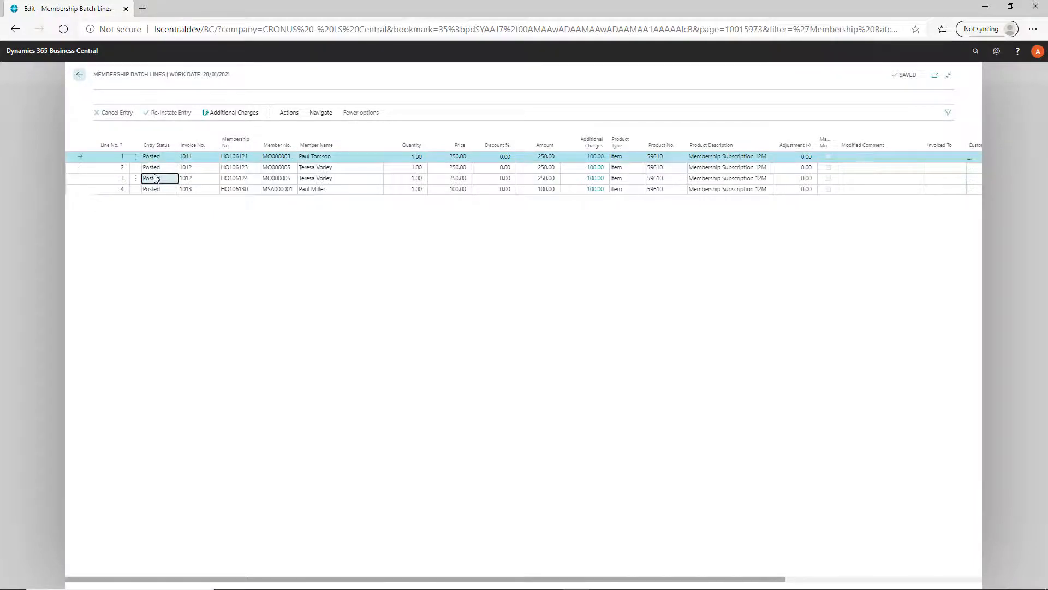
# Check the invoice number assigned to each of the four posted batch lines.
pyautogui.click(195, 159)
pyautogui.click(195, 169)
pyautogui.click(193, 179)
pyautogui.click(195, 190)
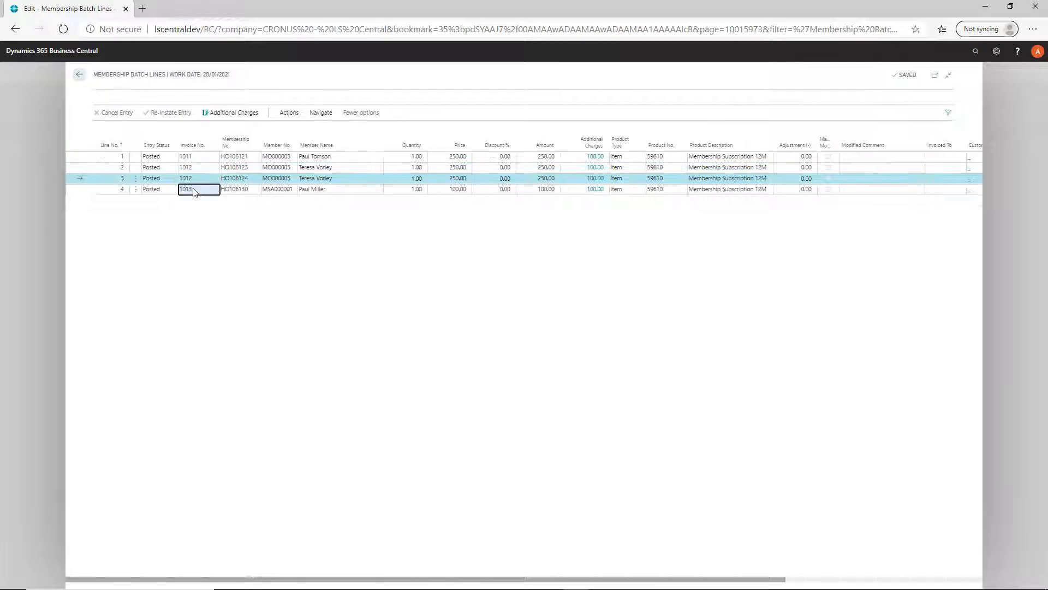
# View the sales invoice created for the fourth batch line, review its lines, and close it without posting.
pyautogui.click(323, 113)
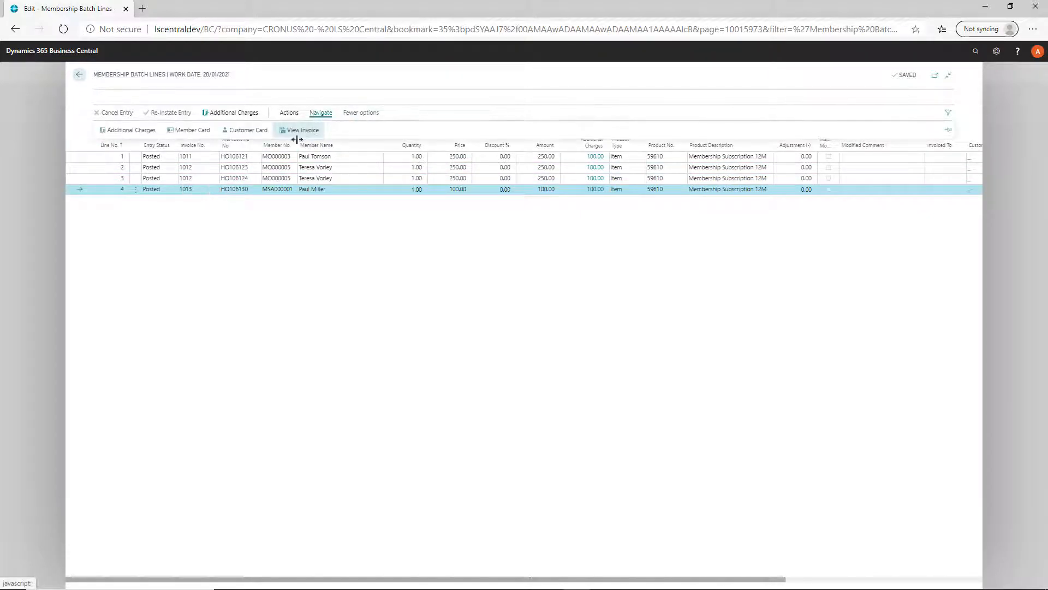
pyautogui.click(299, 131)
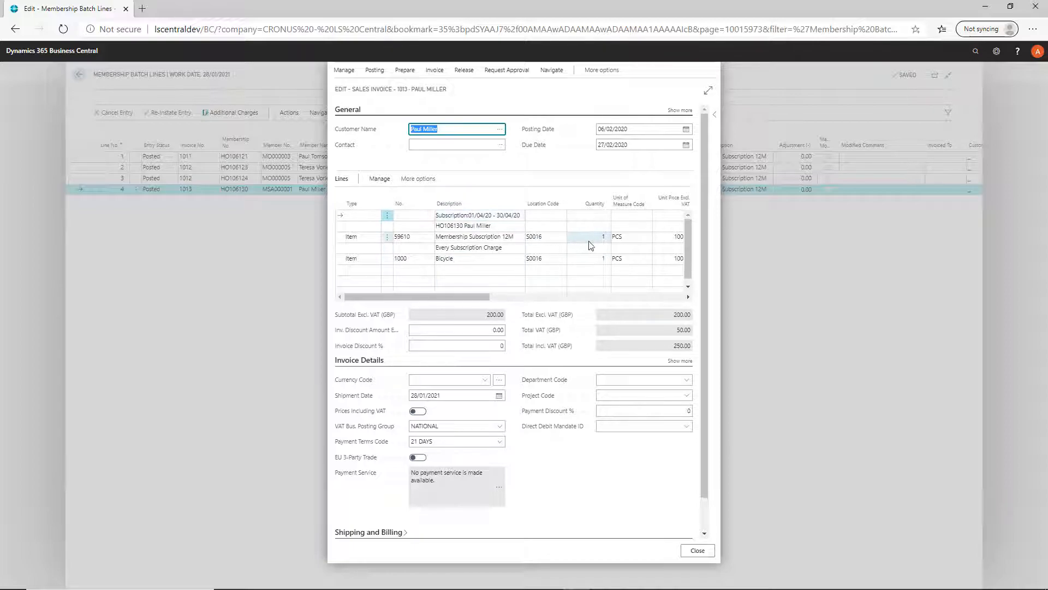
pyautogui.click(698, 551)
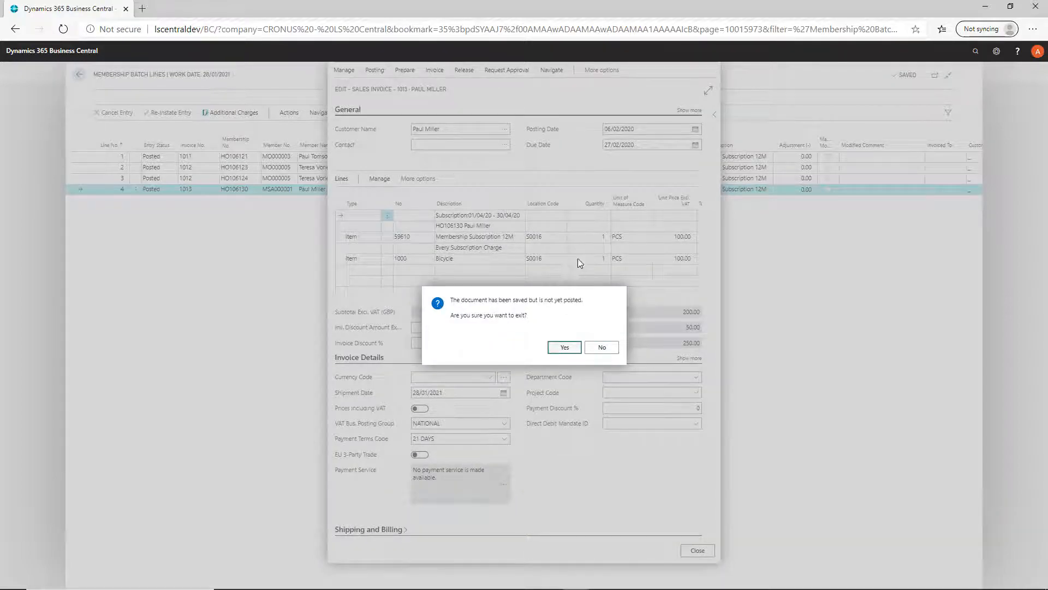
pyautogui.press('Return')
# Examine the invoice posting columns of the batch lines, including the posted invoice number, and return to the April 2020 batch in the batch list.
pyautogui.moveTo(630, 582); pyautogui.dragTo(800, 581)
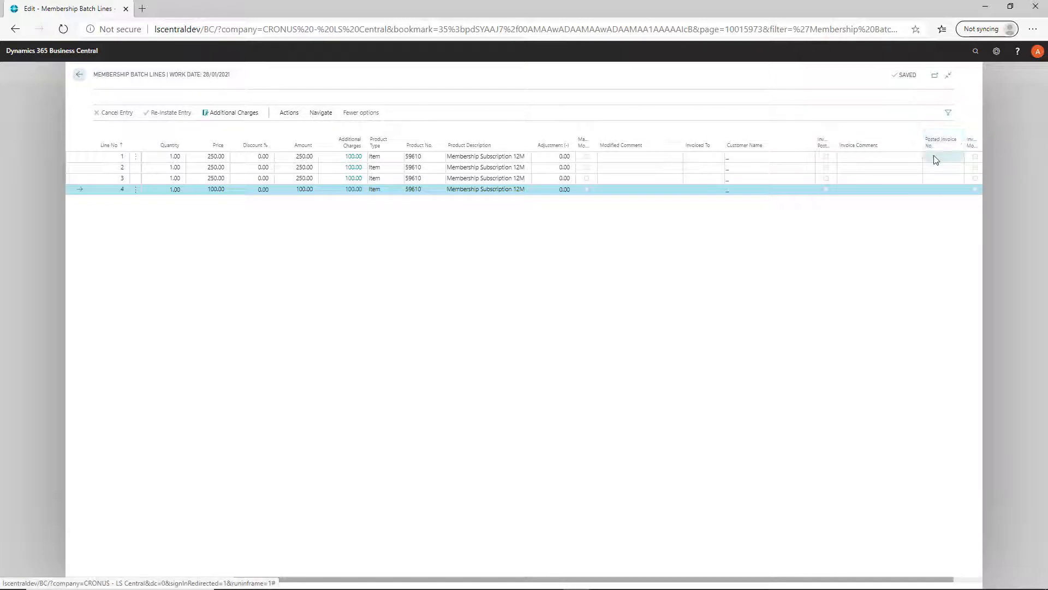
pyautogui.moveTo(772, 580); pyautogui.dragTo(642, 582)
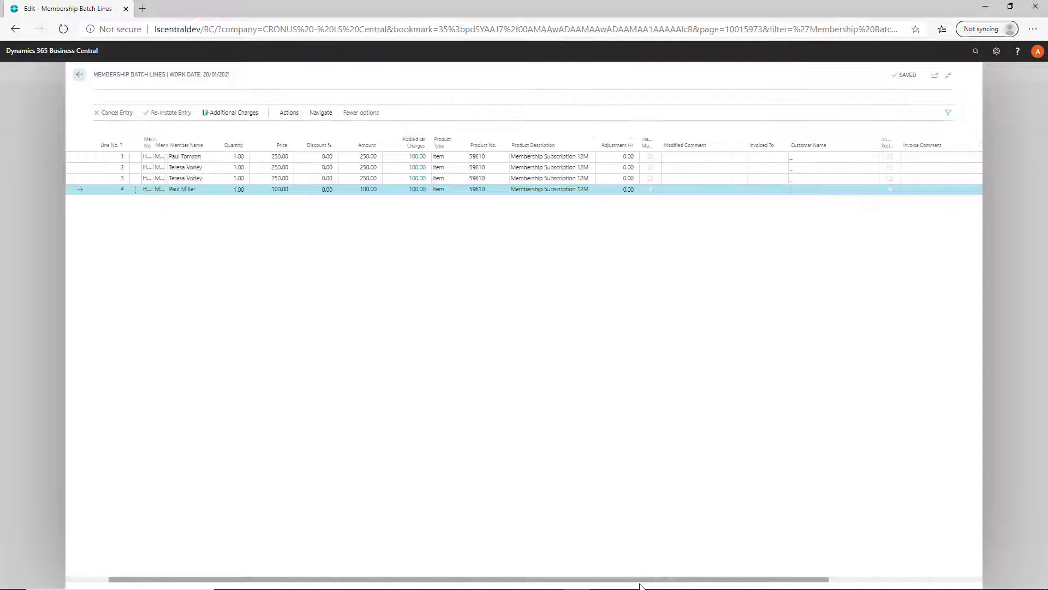
pyautogui.click(82, 73)
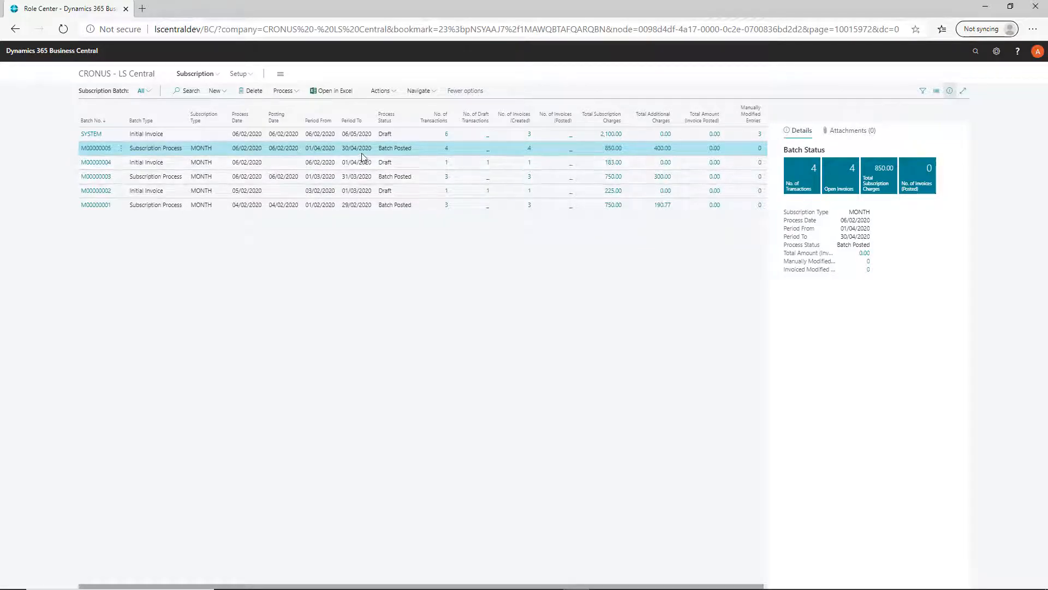
pyautogui.click(400, 150)
# Open the charge adjustments for the fourth membership in the memberships list, a 12 Months Subscription.
pyautogui.click(199, 74)
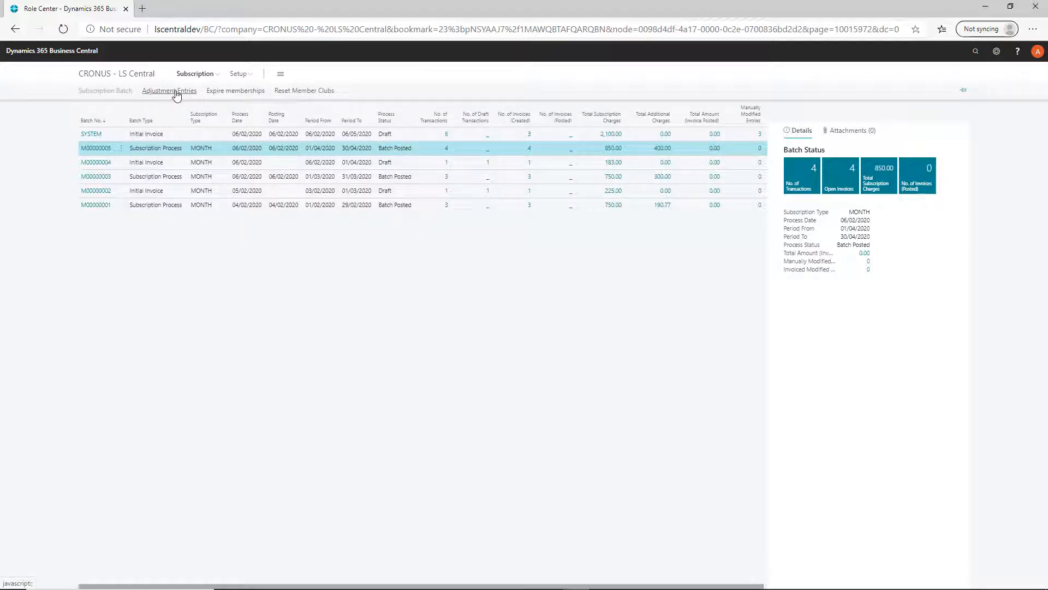
pyautogui.click(137, 77)
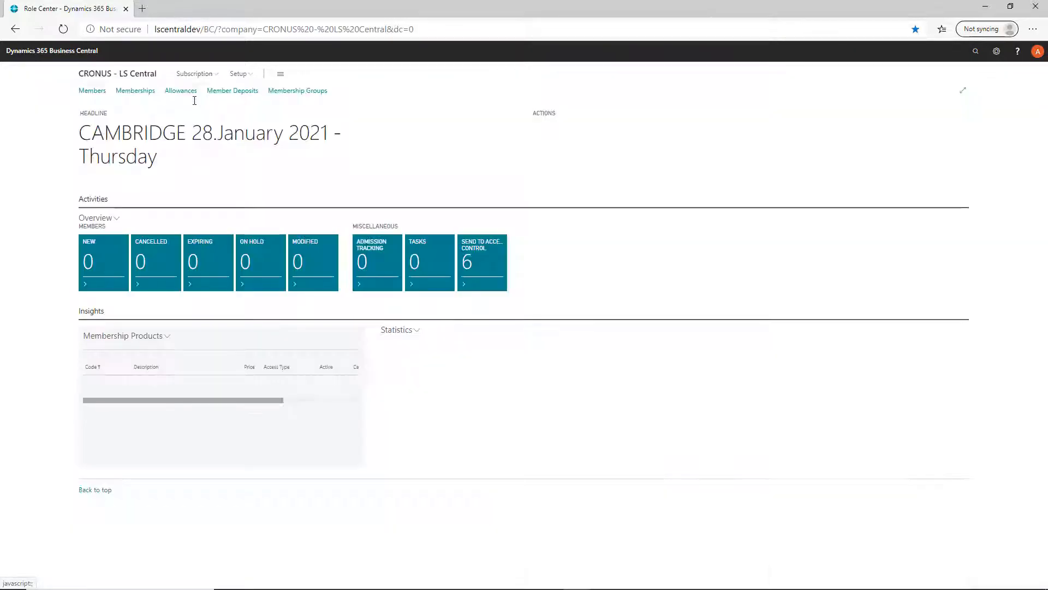
pyautogui.click(144, 92)
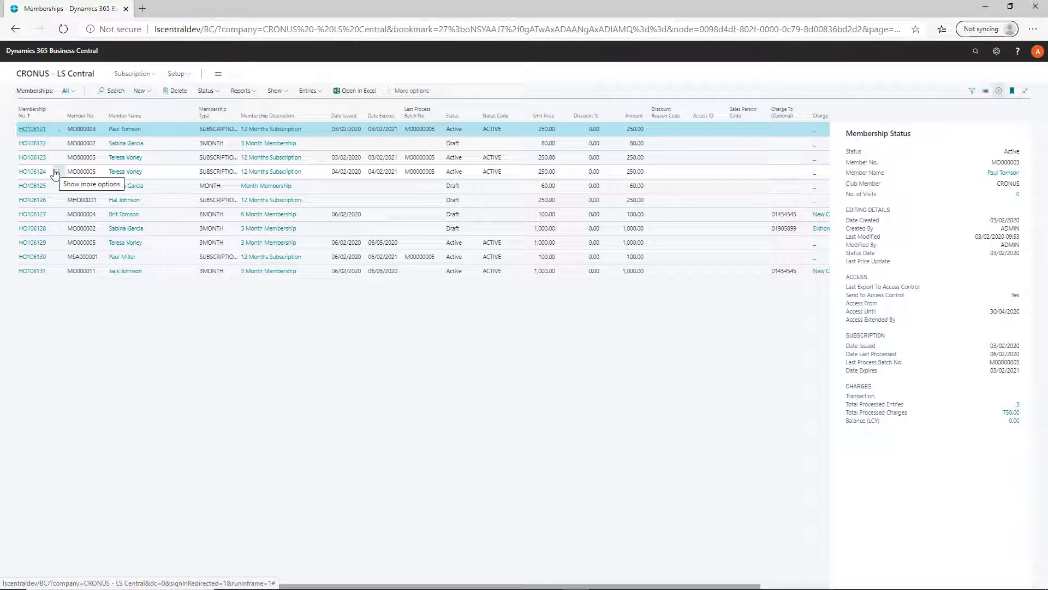
pyautogui.click(56, 175)
pyautogui.click(45, 204)
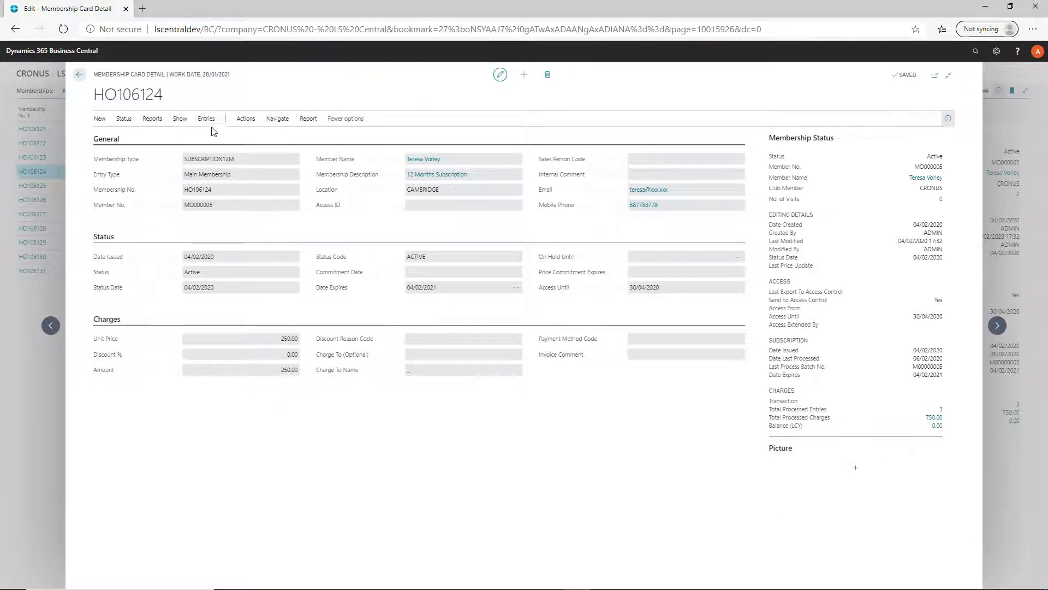
pyautogui.click(244, 126)
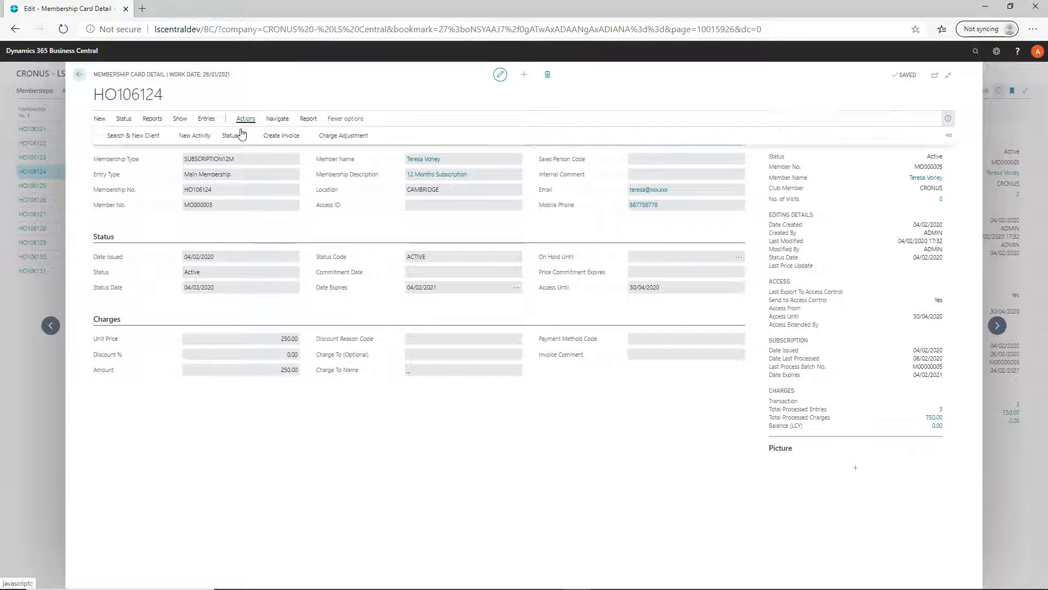
pyautogui.click(334, 139)
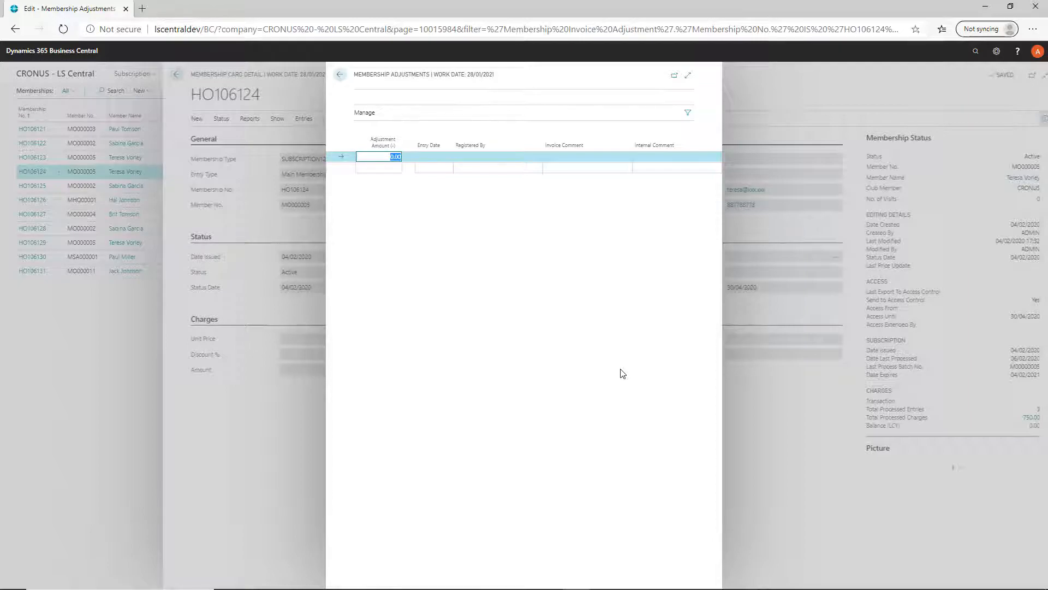
# Add a membership adjustment of 100.00 with the invoice comment "Adjustment based on phonecall" and return to the memberships list.
pyautogui.press('Tab')
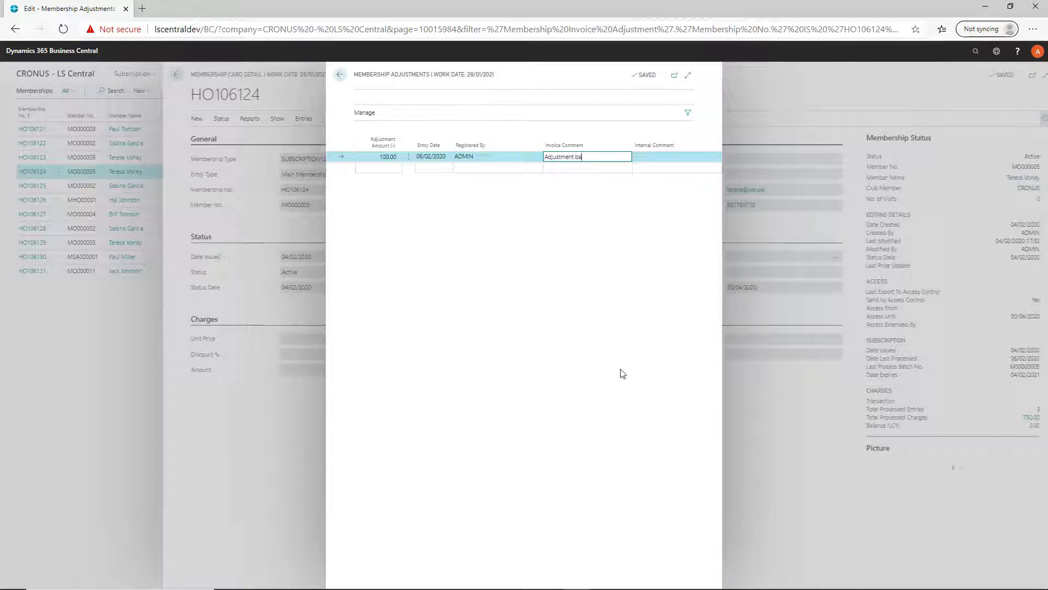
pyautogui.write('Adjustment based on phonecall')
pyautogui.press('Tab')
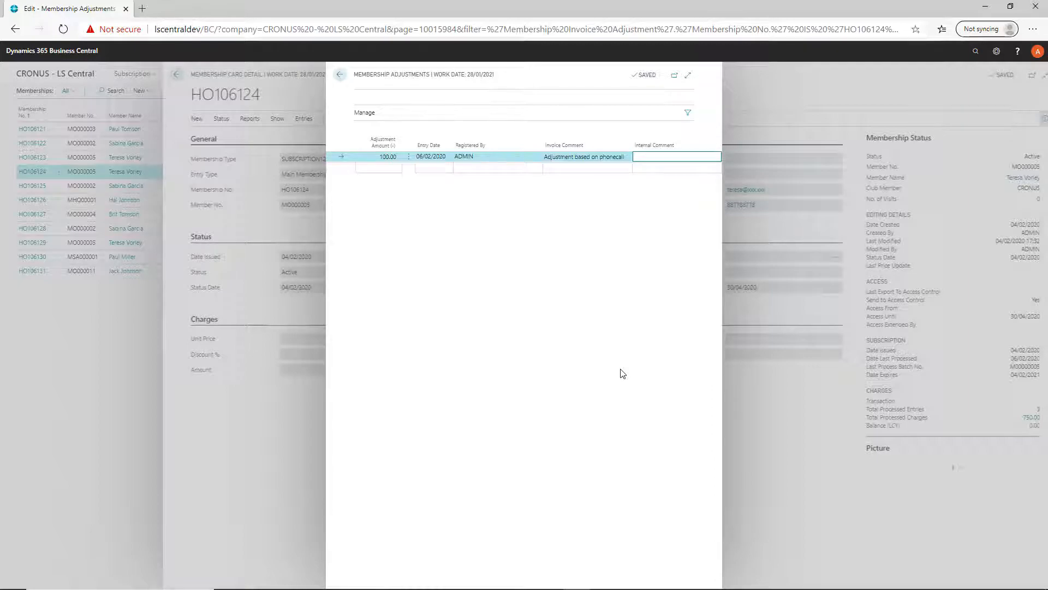
pyautogui.click(374, 159)
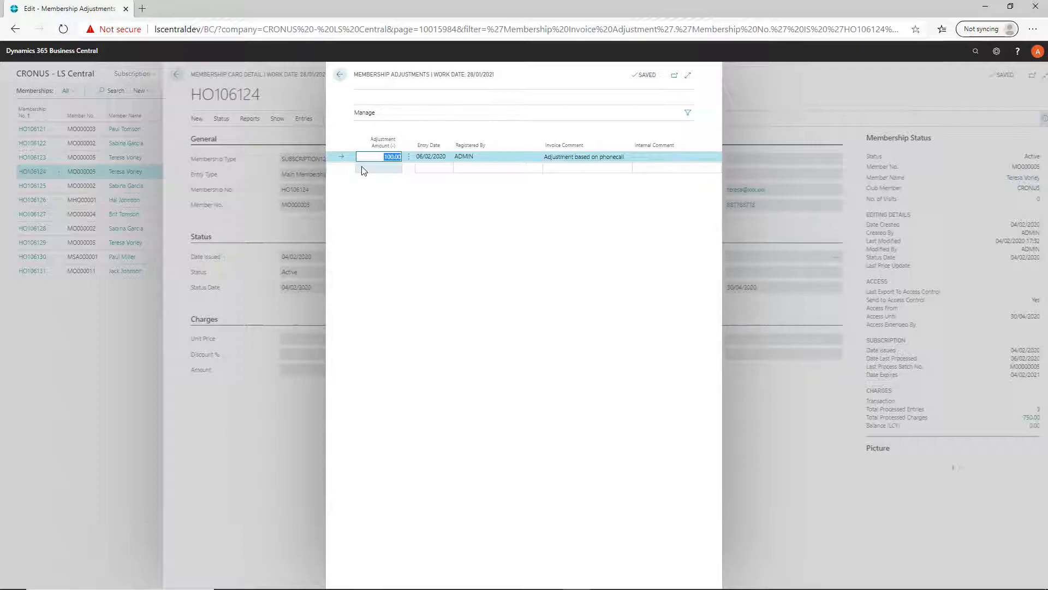
pyautogui.click(341, 77)
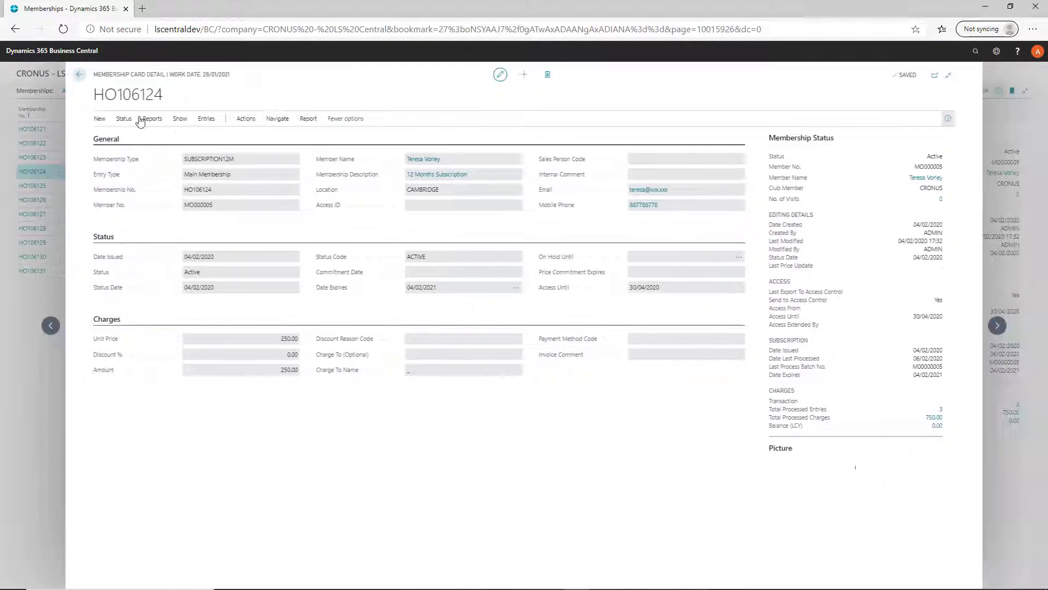
pyautogui.click(79, 75)
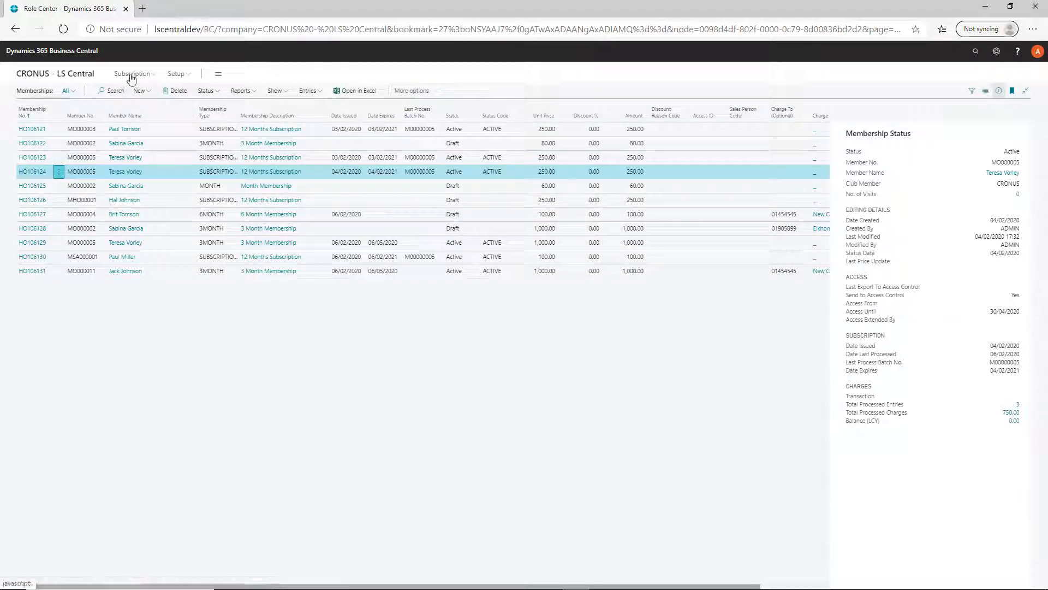
pyautogui.click(83, 80)
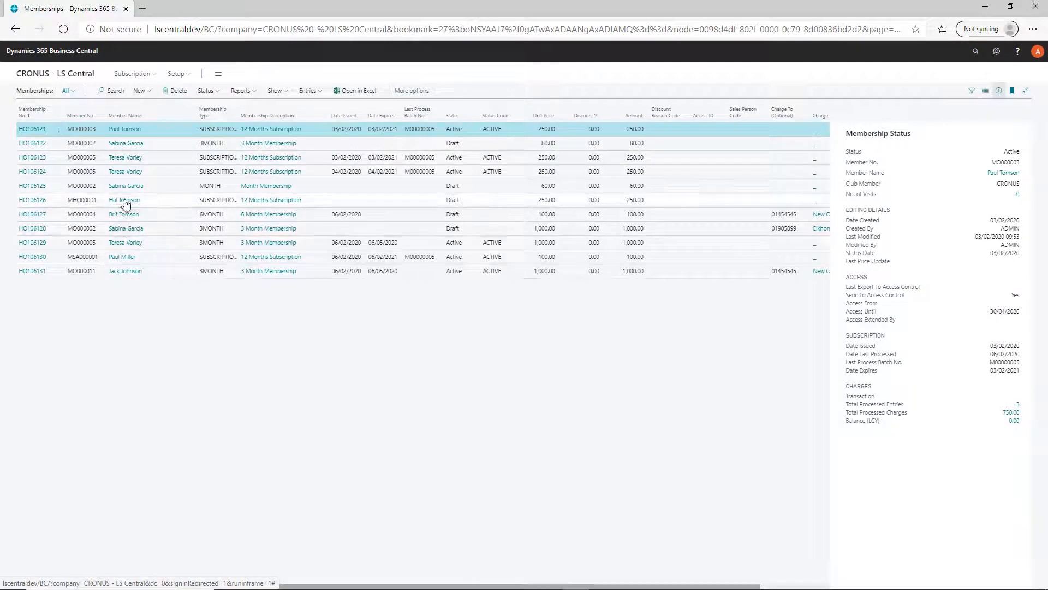
pyautogui.click(125, 171)
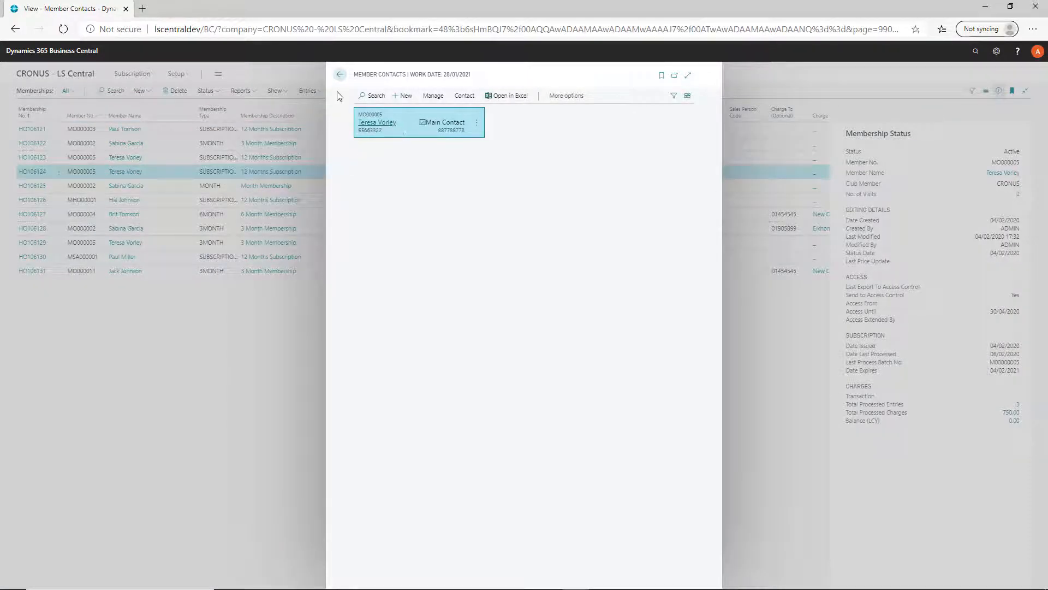
pyautogui.click(340, 74)
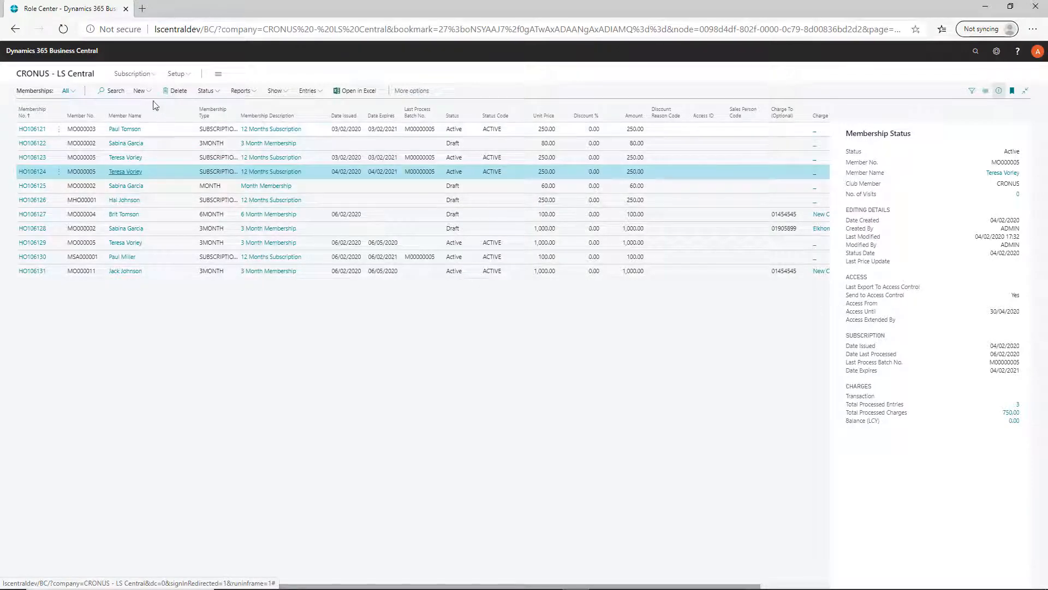
pyautogui.click(60, 74)
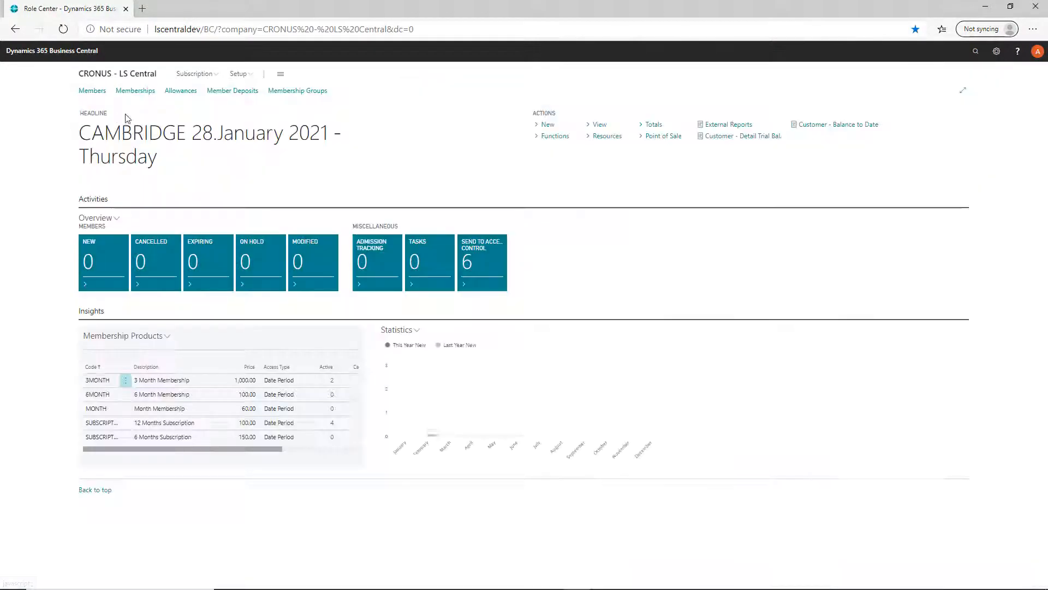
# Select the adjusted membership's member in the members list and inspect the adjustment log behind the due adjustment amount.
pyautogui.click(92, 91)
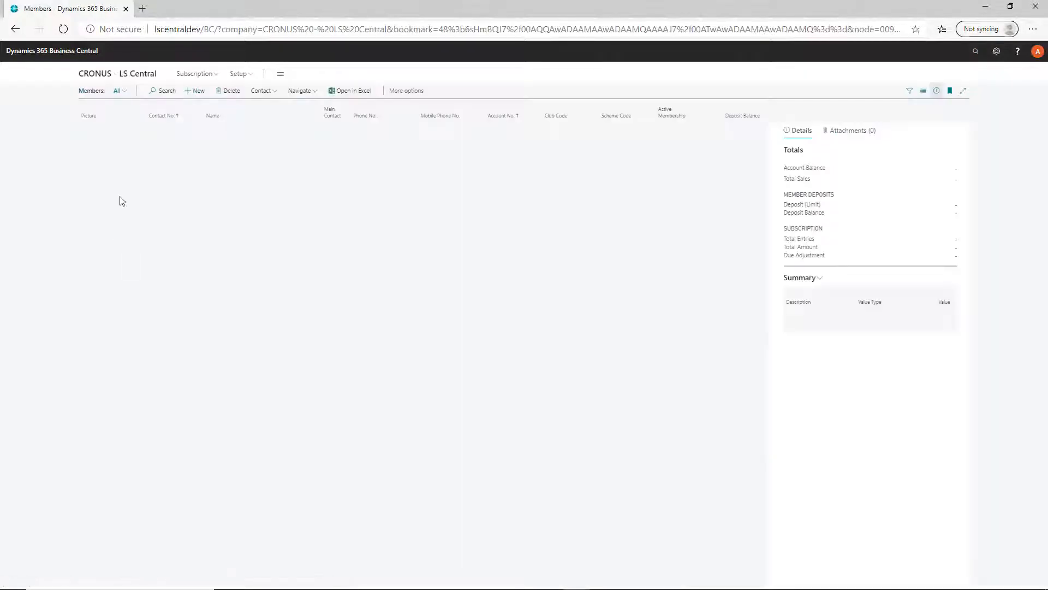
pyautogui.click(230, 187)
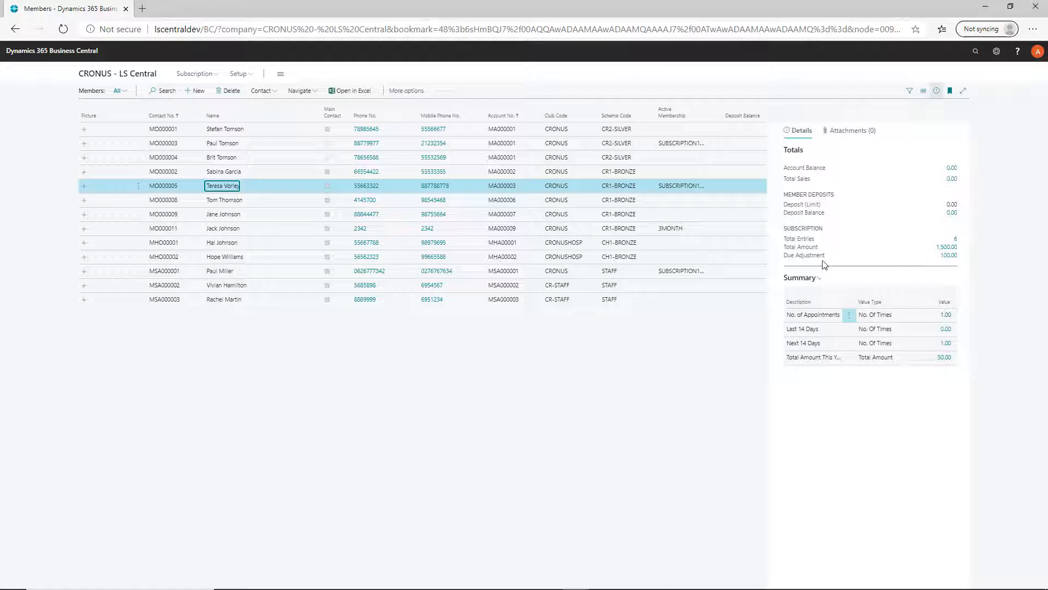
pyautogui.click(953, 258)
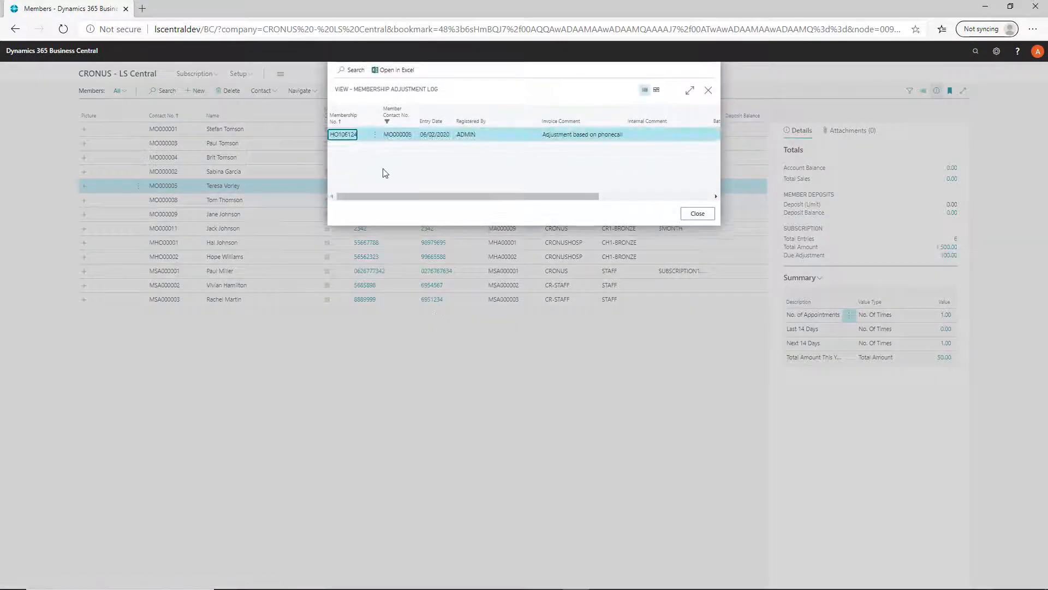
pyautogui.moveTo(583, 197); pyautogui.dragTo(629, 201)
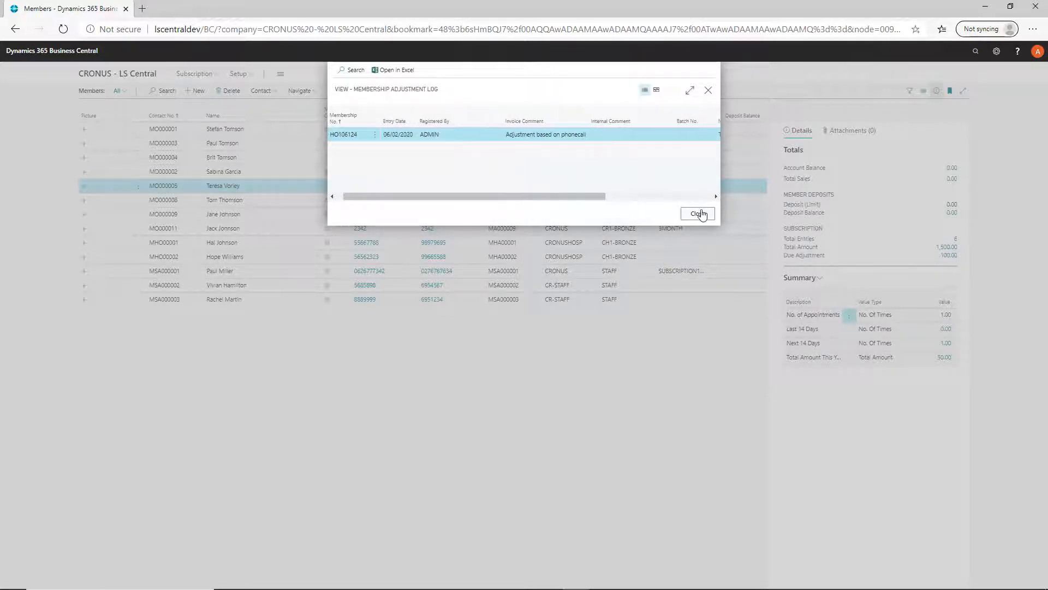
pyautogui.click(698, 214)
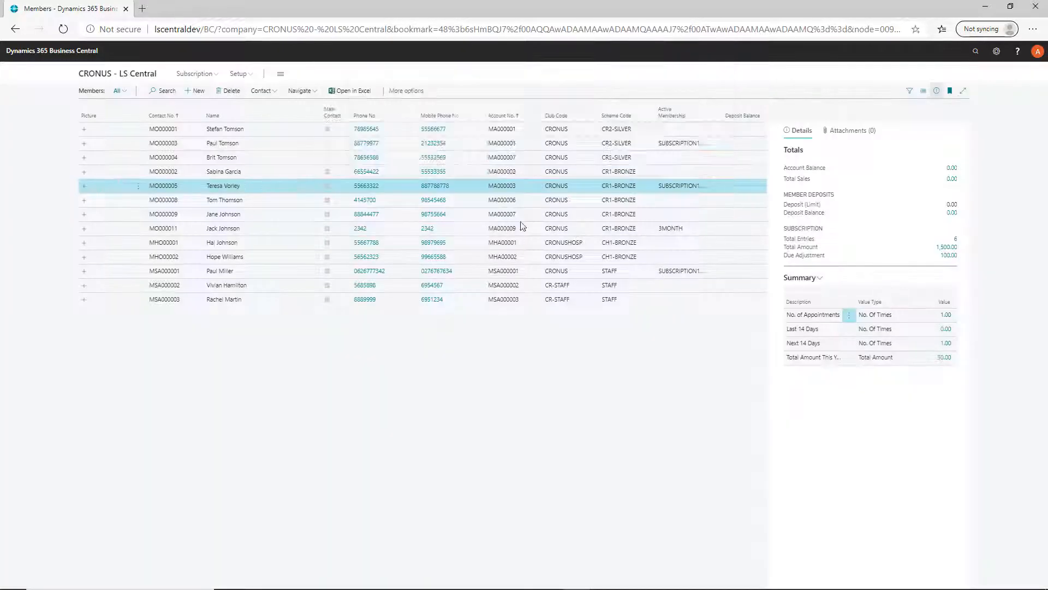
# Review the subscription adjustment entries for all memberships, and return to the home page.
pyautogui.click(129, 77)
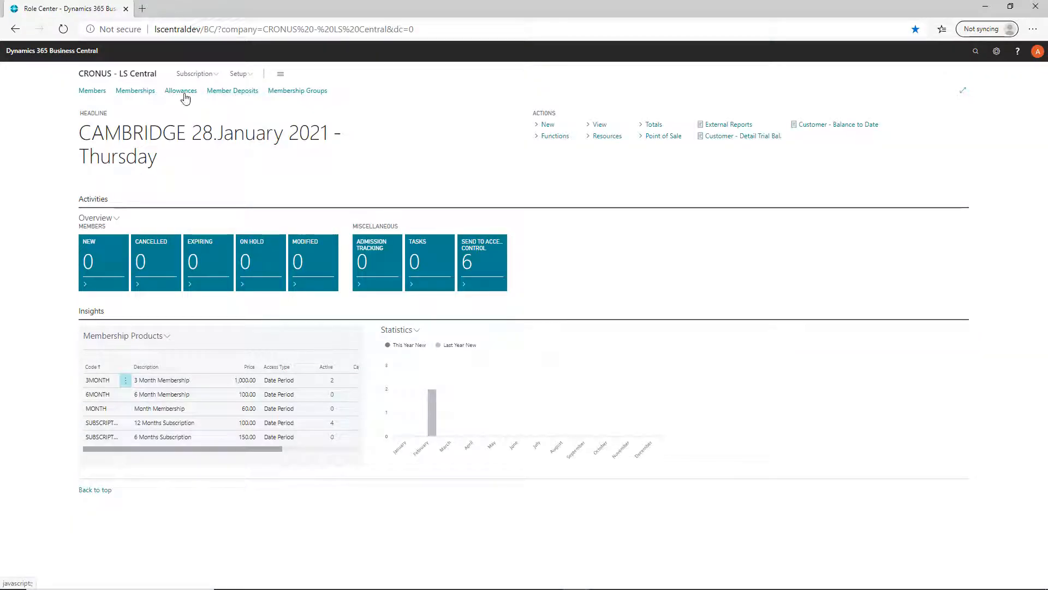
pyautogui.click(205, 77)
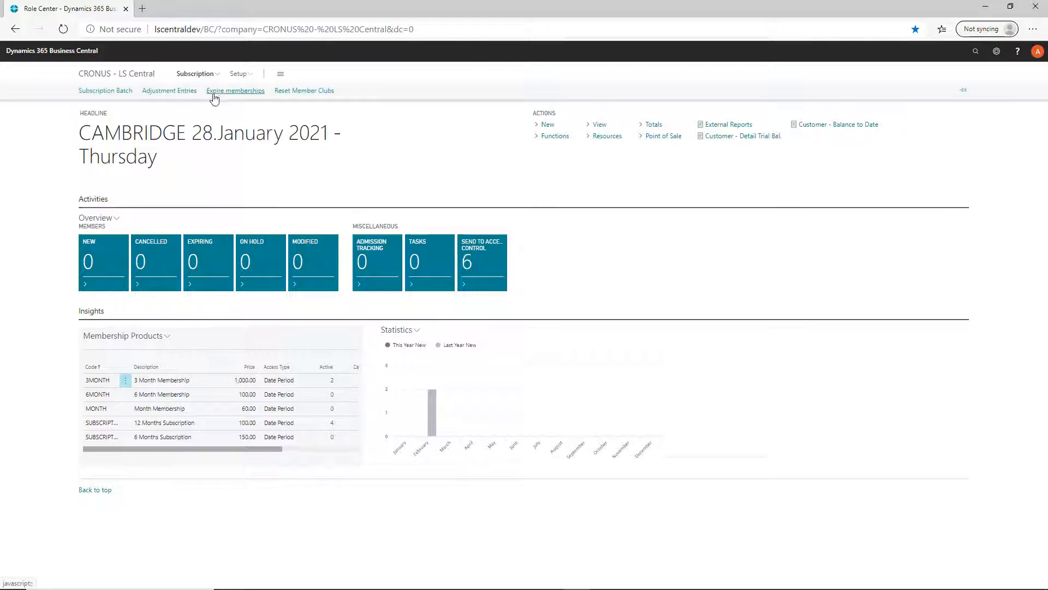
pyautogui.click(177, 95)
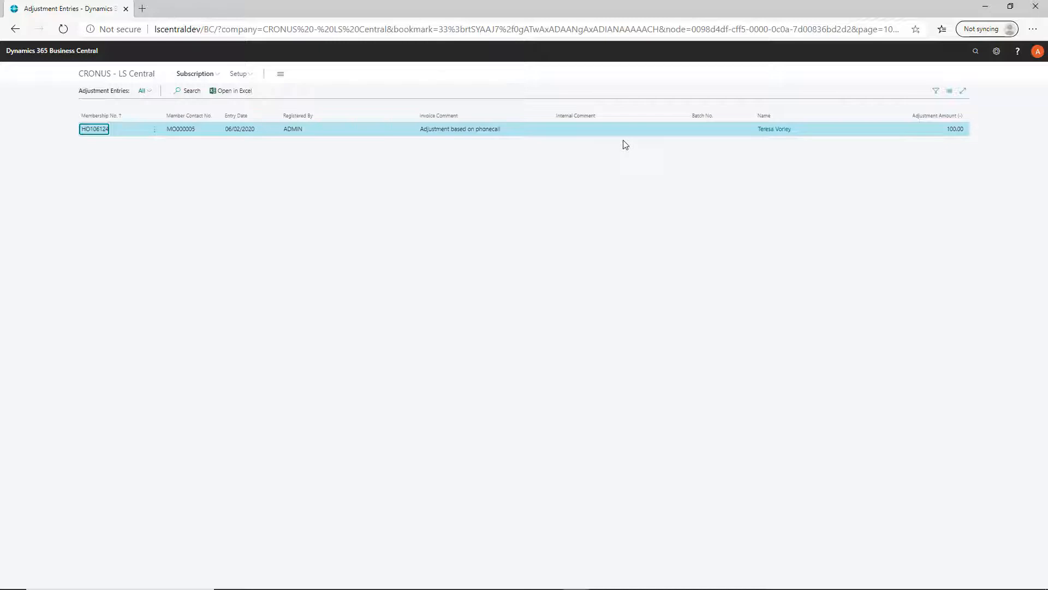
pyautogui.click(114, 76)
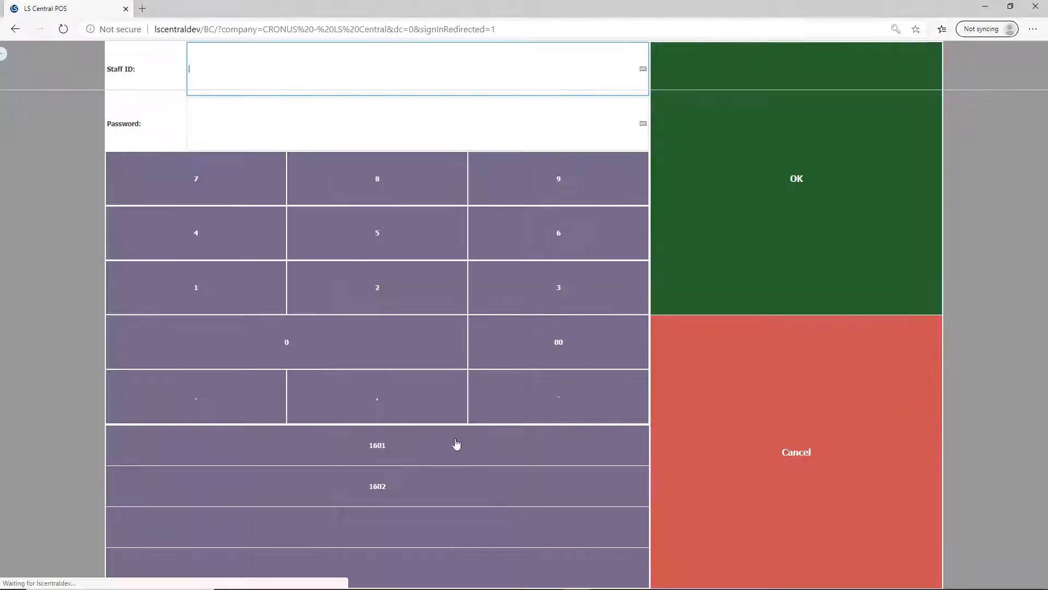
# Log on to the POS with the first listed staff ID, dismiss the web service error and open member contact management.
pyautogui.click(475, 457)
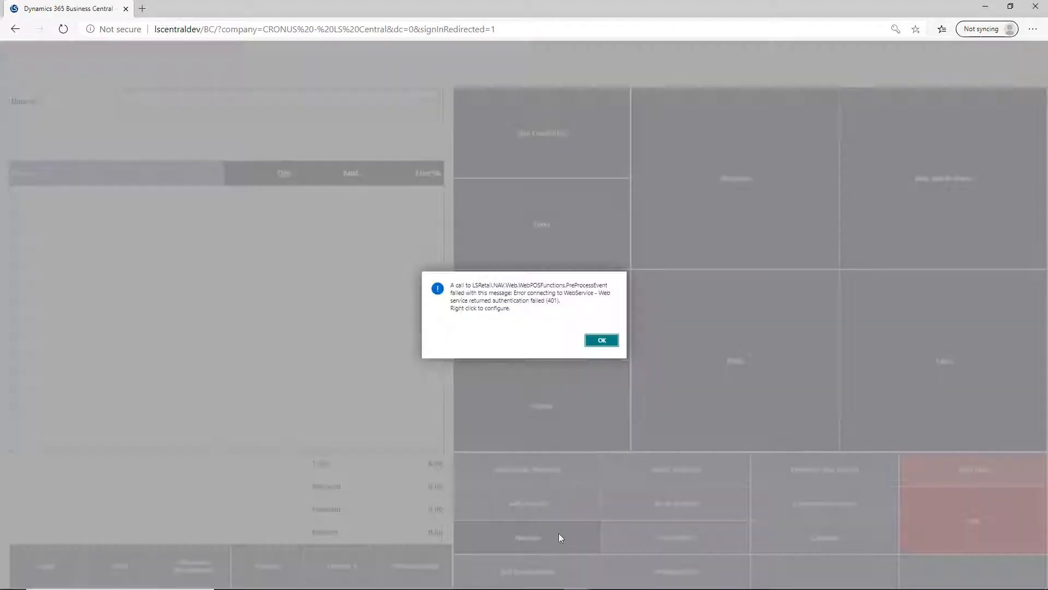
pyautogui.click(600, 341)
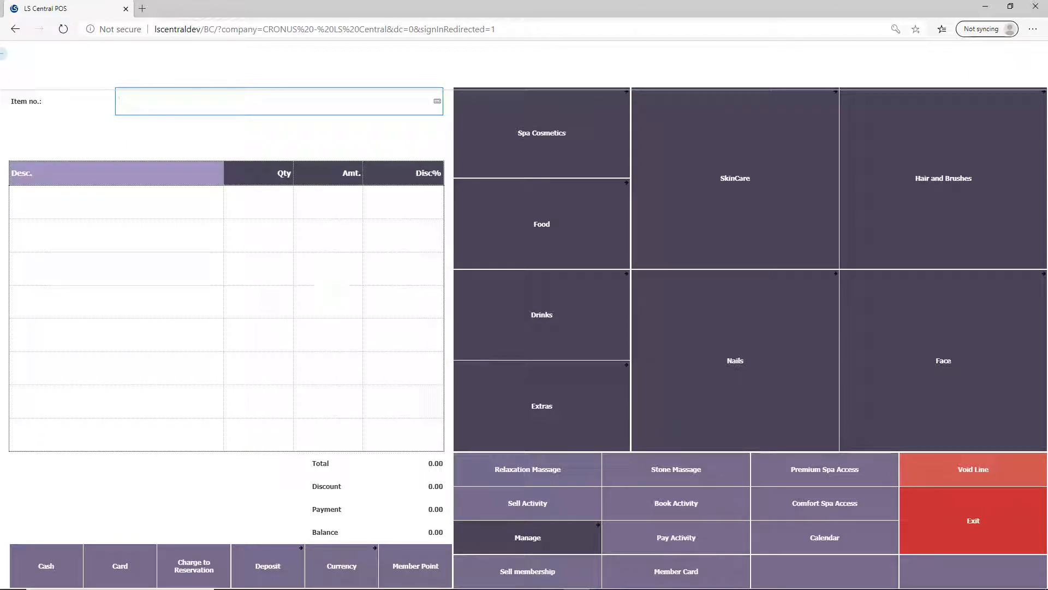
pyautogui.click(677, 569)
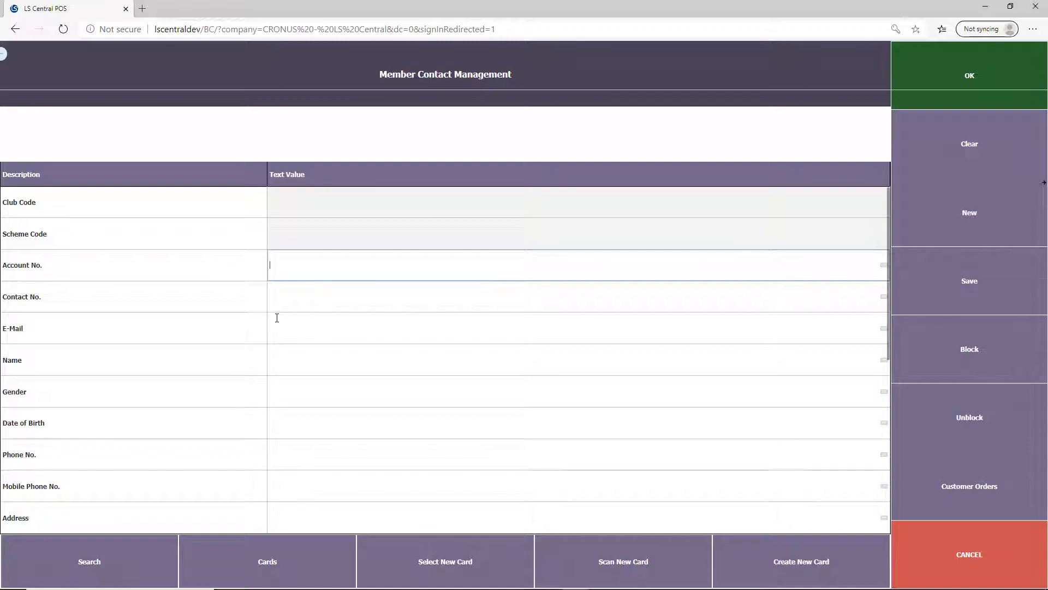
# Look up the member by the first three letters of the first name and add the member to the sale.
pyautogui.click(300, 361)
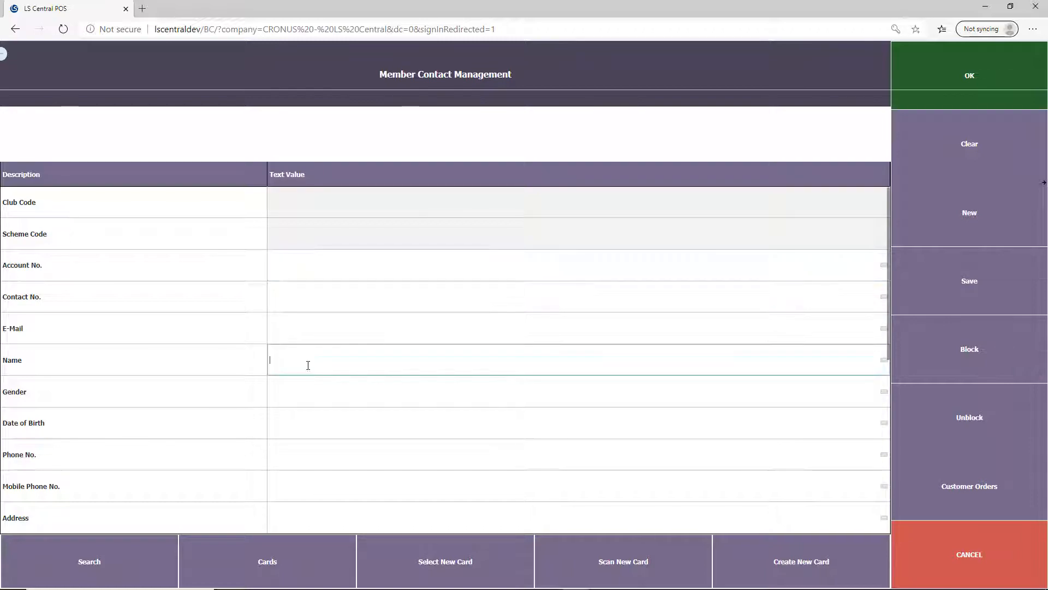
pyautogui.write('terae')
pyautogui.press('BackSpace')
pyautogui.press('BackSpace')
pyautogui.write('e')
pyautogui.press('Tab')
pyautogui.hotkey('shift', 'Tab')
pyautogui.write('t')
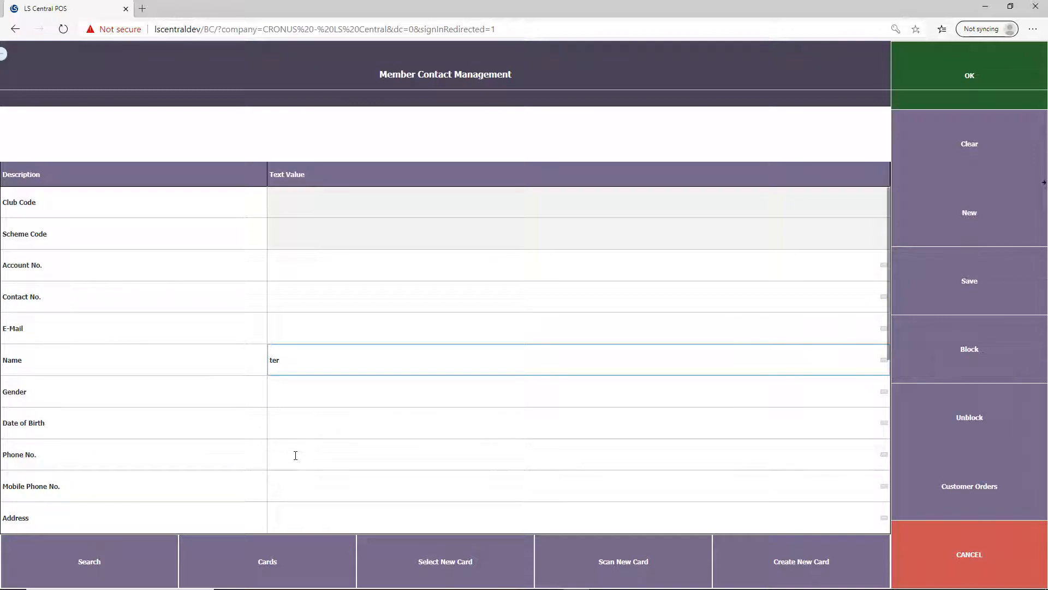
pyautogui.scroll(-1, 296, 455)
pyautogui.scroll(1, 707, 317)
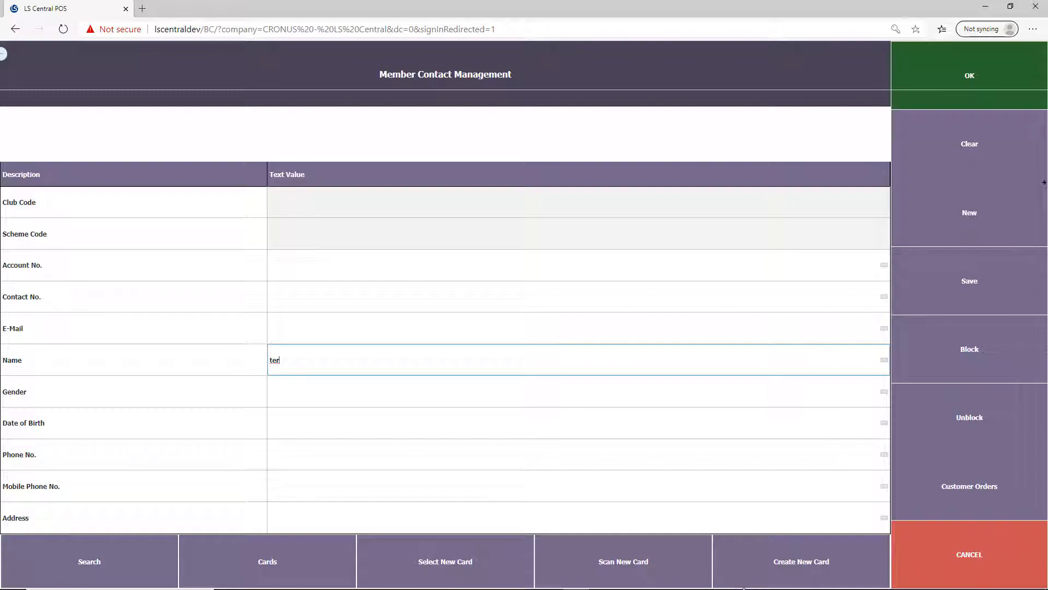
pyautogui.click(159, 559)
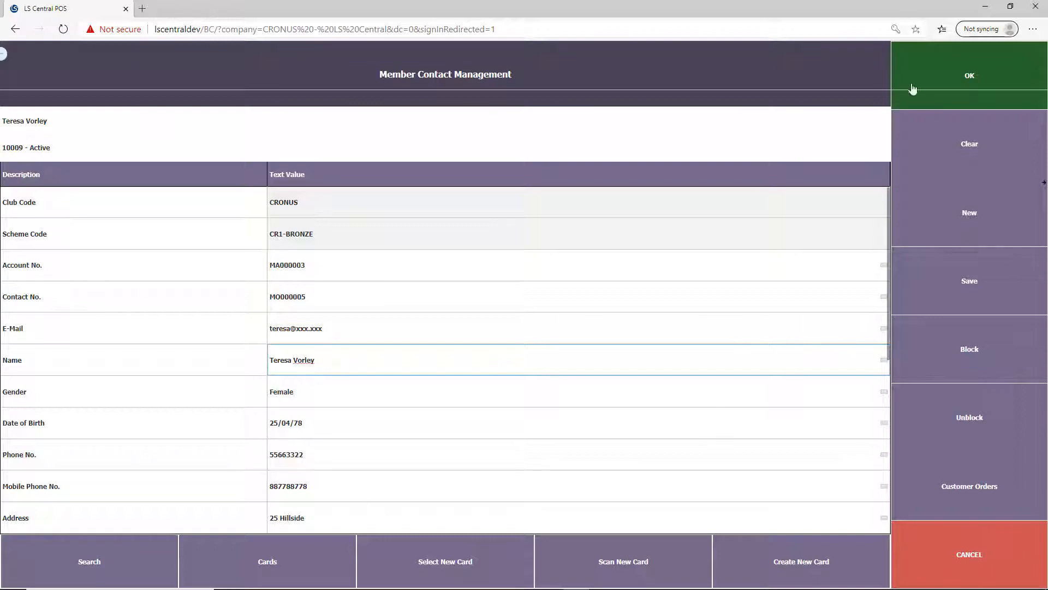
pyautogui.click(967, 88)
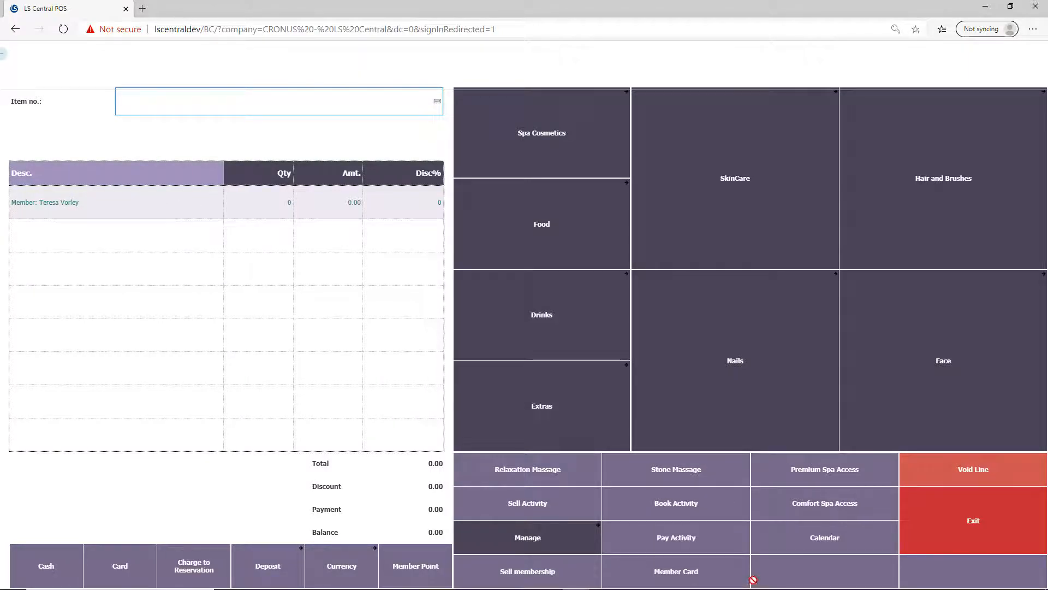
# Sell the member a 6 Month Membership with its proposed details and take the full payment of 100 in cash.
pyautogui.click(539, 573)
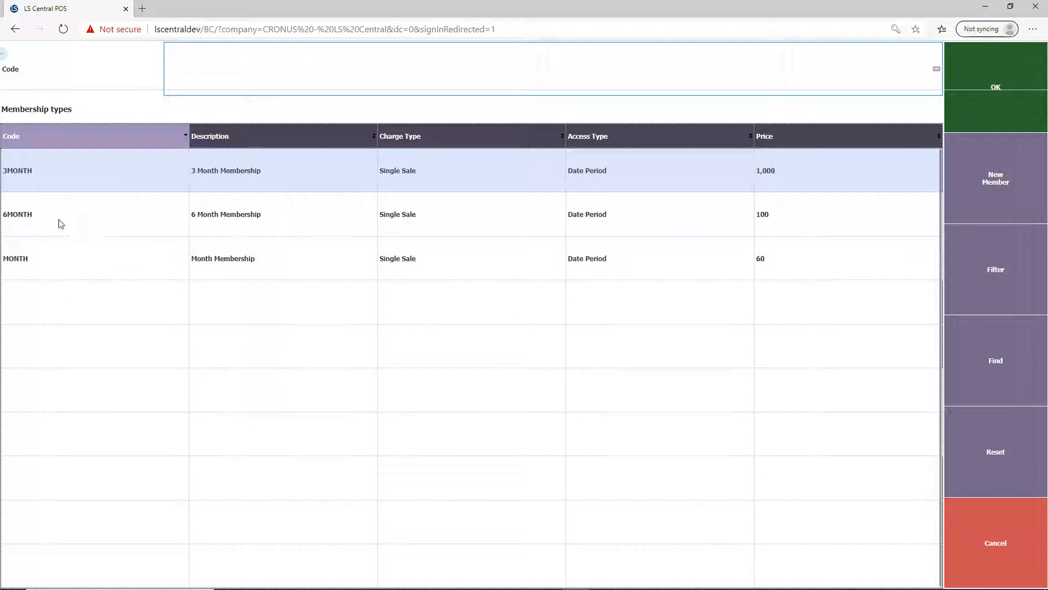
pyautogui.click(230, 233)
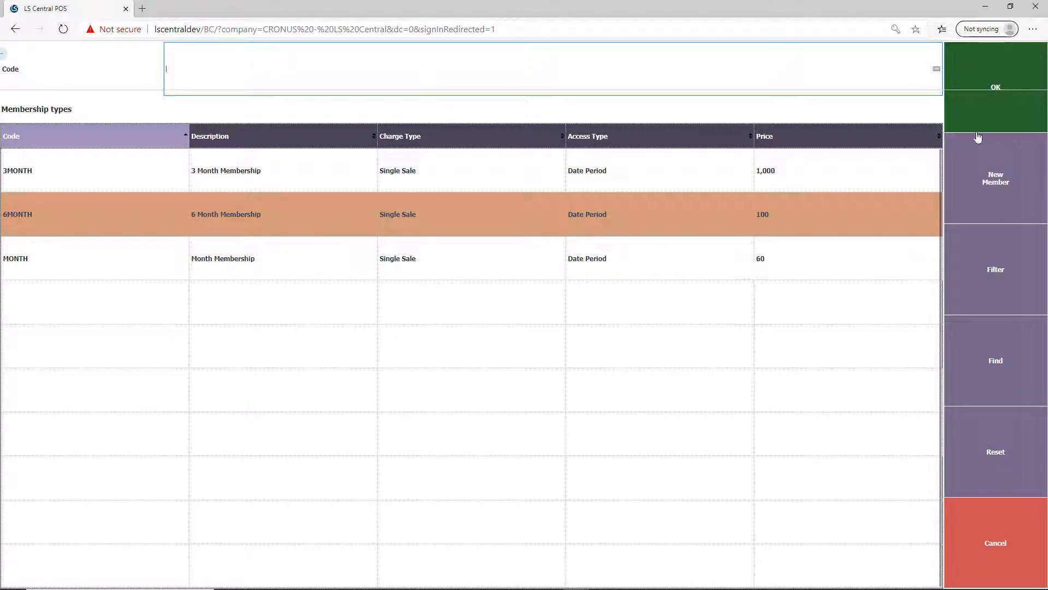
pyautogui.click(992, 98)
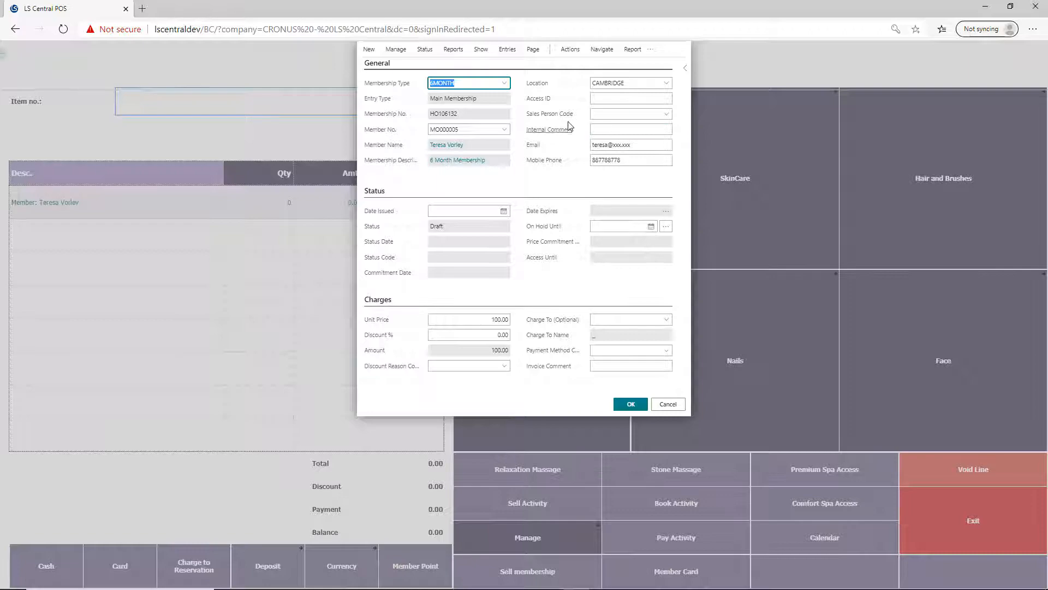
pyautogui.click(631, 404)
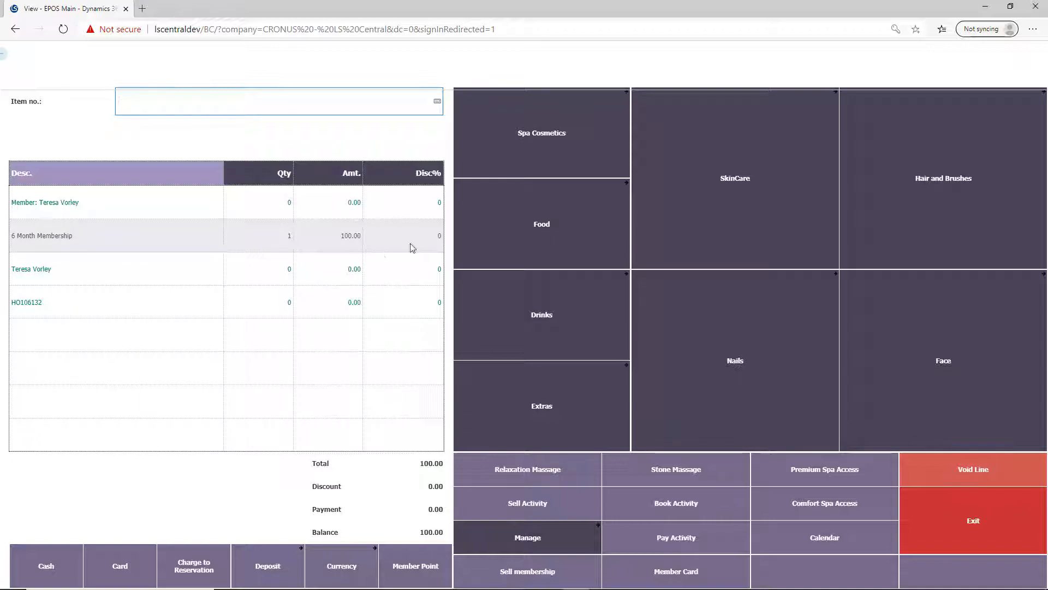
pyautogui.click(48, 568)
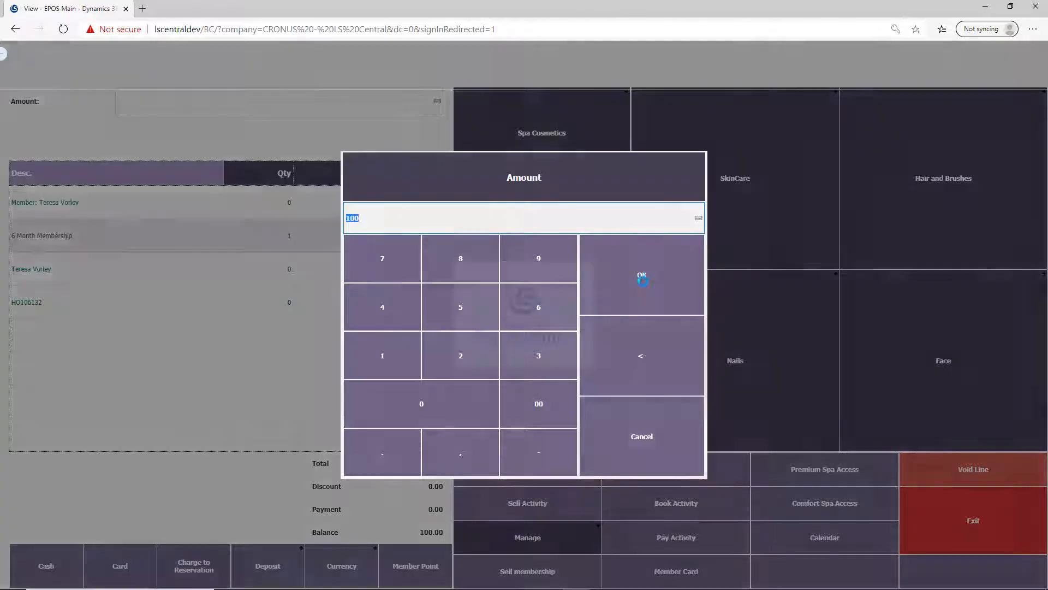
pyautogui.click(649, 278)
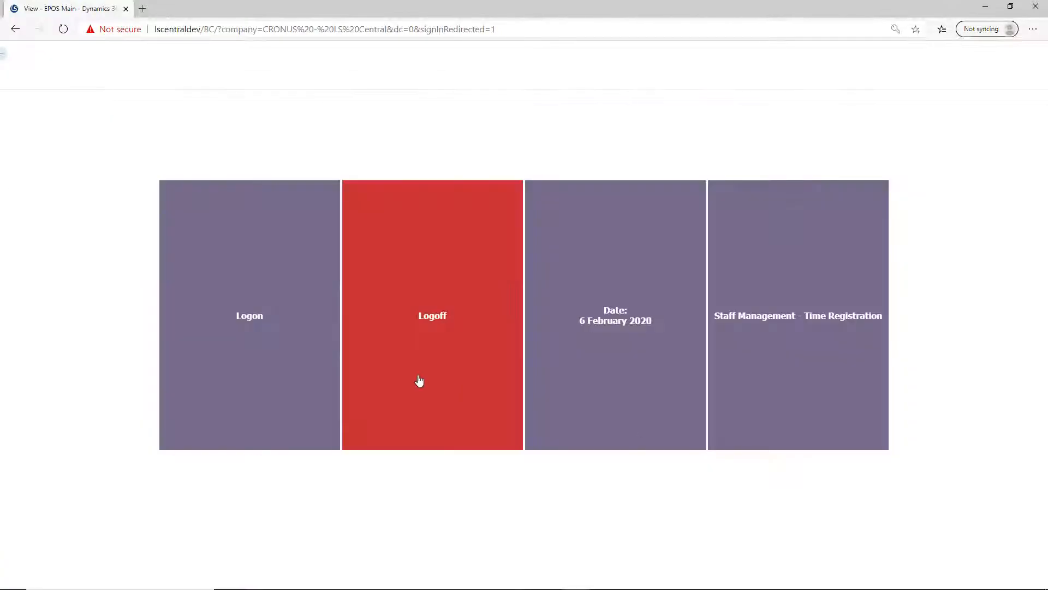
# Log off, close the POS and leave the page.
pyautogui.click(422, 358)
pyautogui.click(563, 332)
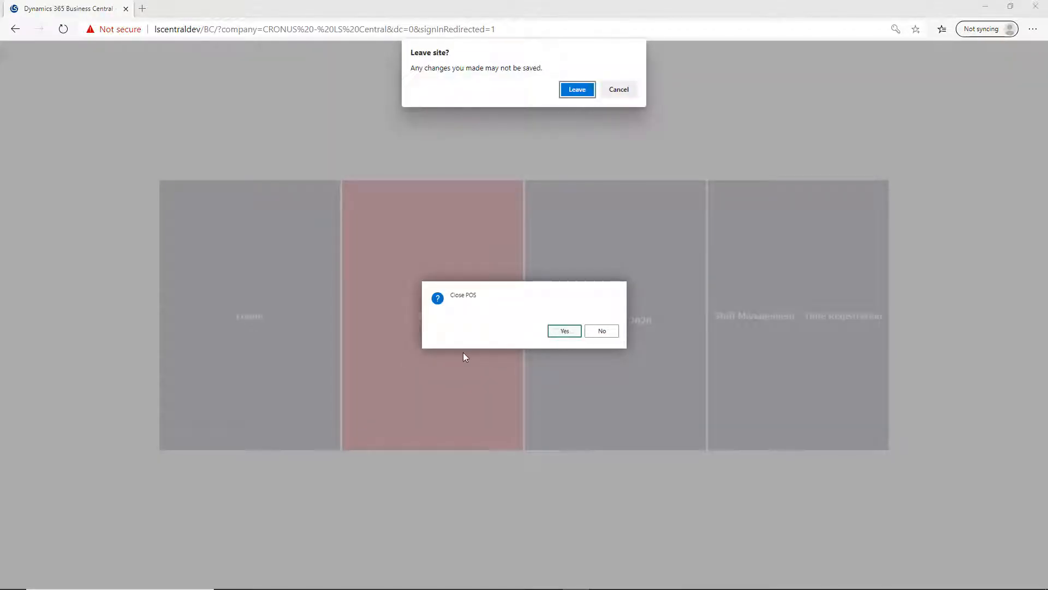
pyautogui.click(575, 90)
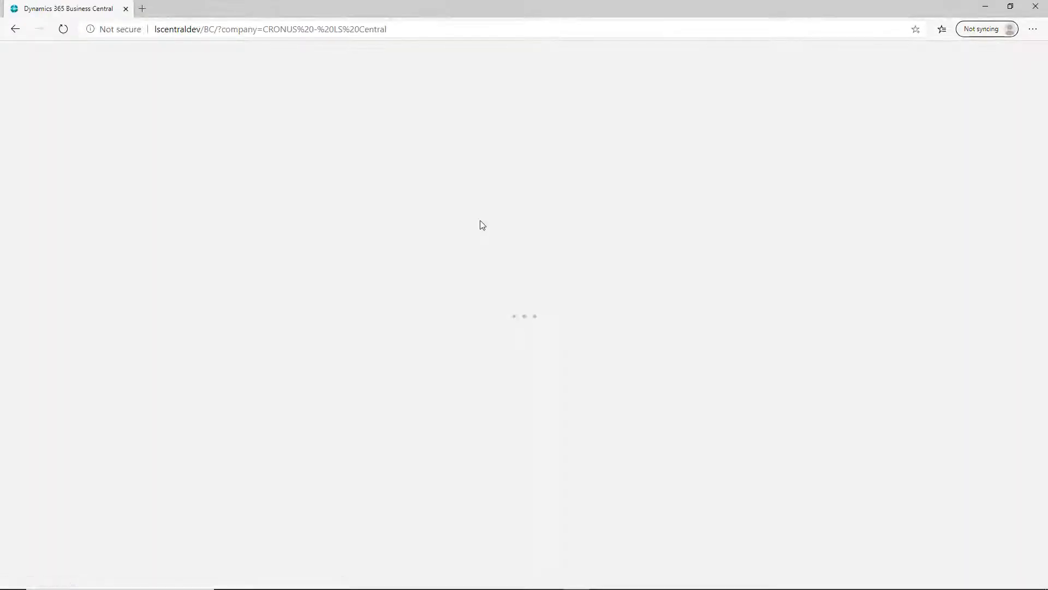